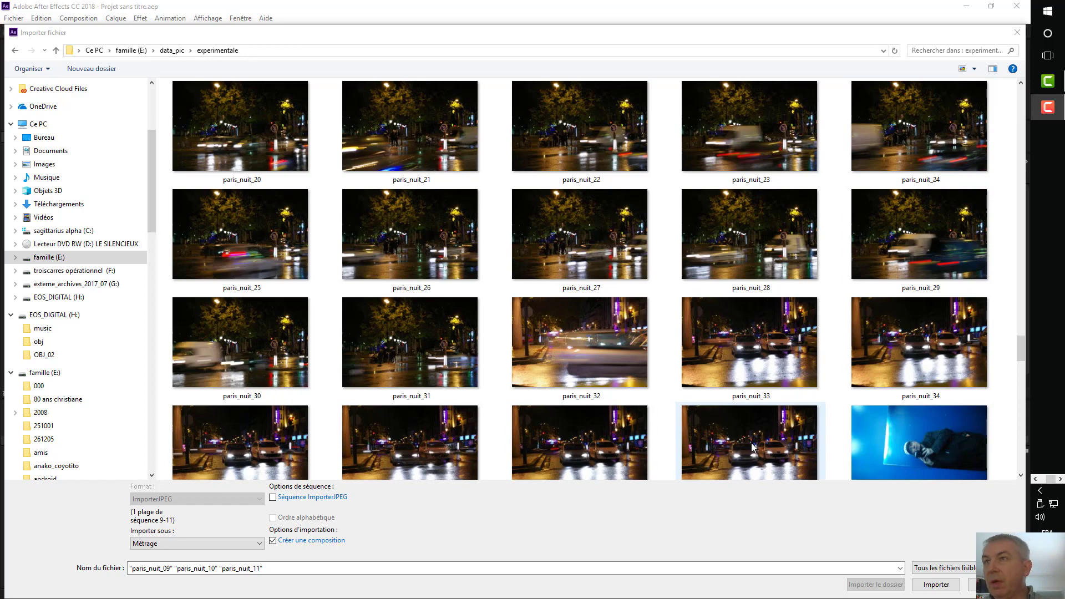
- Select the images paris_nuit_20 through paris_nuit_38 in the experimentale folder and cut them
scroll(751, 443, "up", 5)
scroll(751, 442, "down", 5)
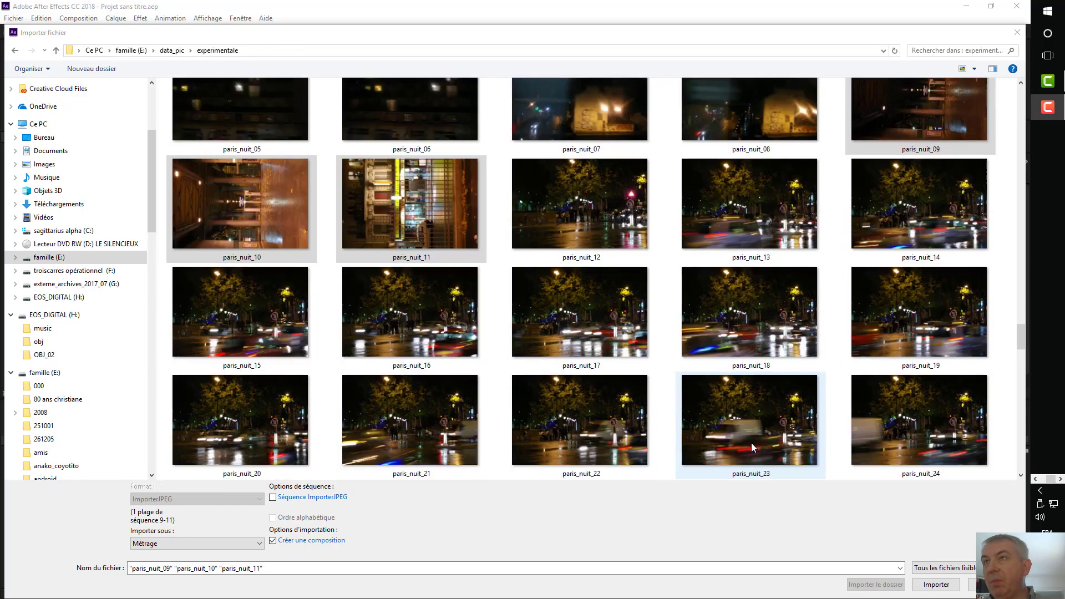
scroll(751, 443, "up", 3)
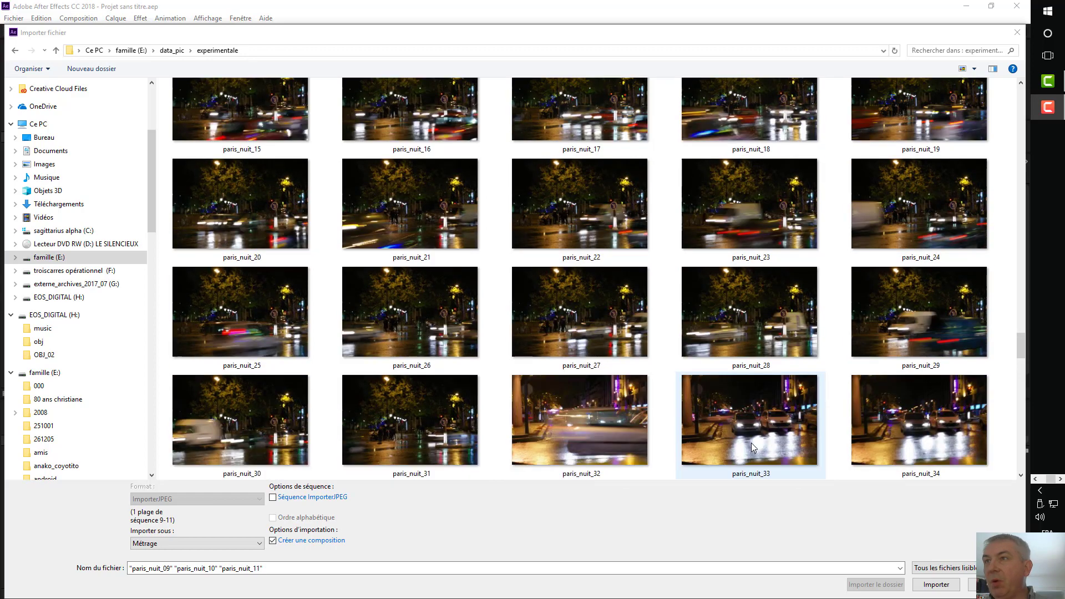
scroll(751, 442, "down", 3)
scroll(751, 443, "up", 2)
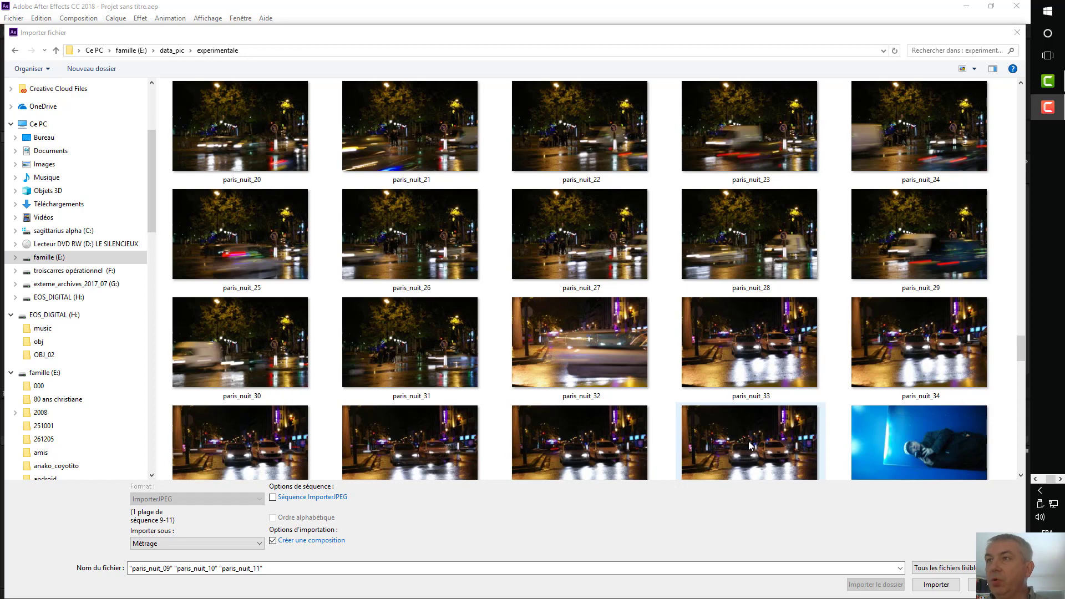
left_click(749, 445)
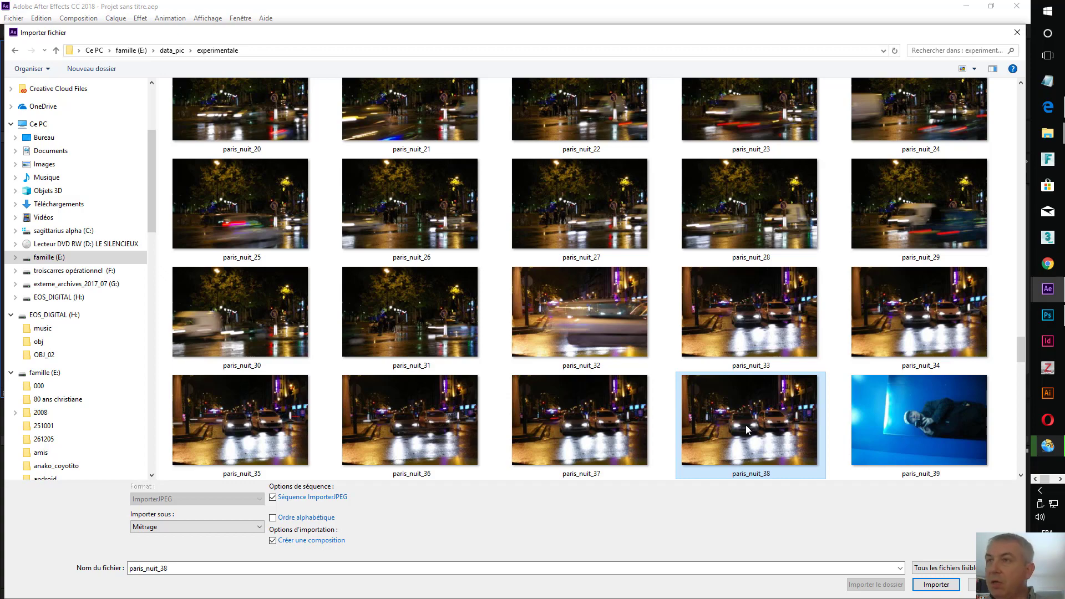
left_click(266, 114, "shift")
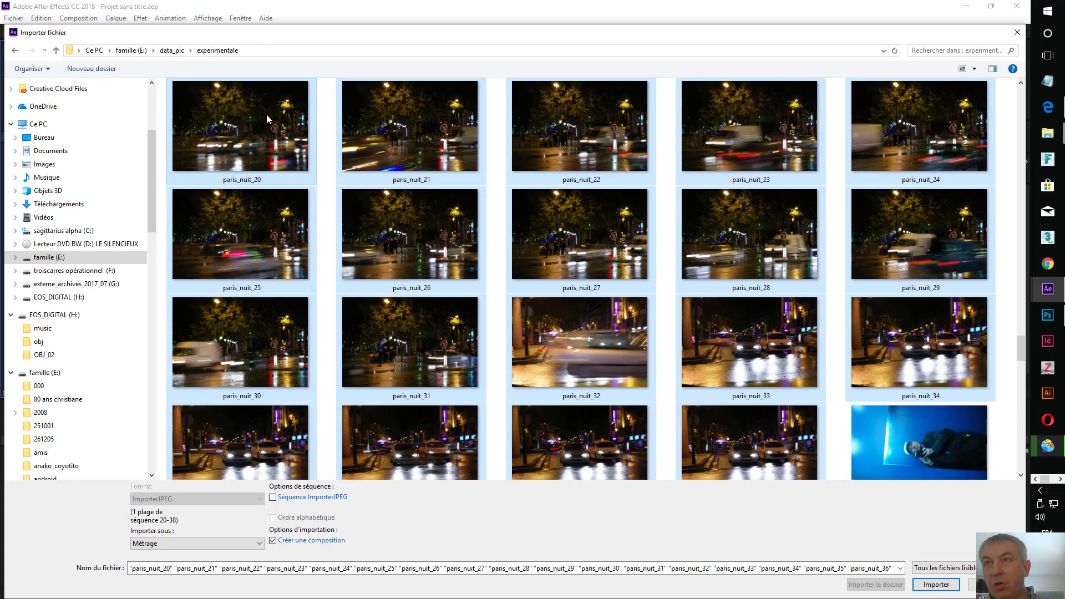
key("ctrl+x")
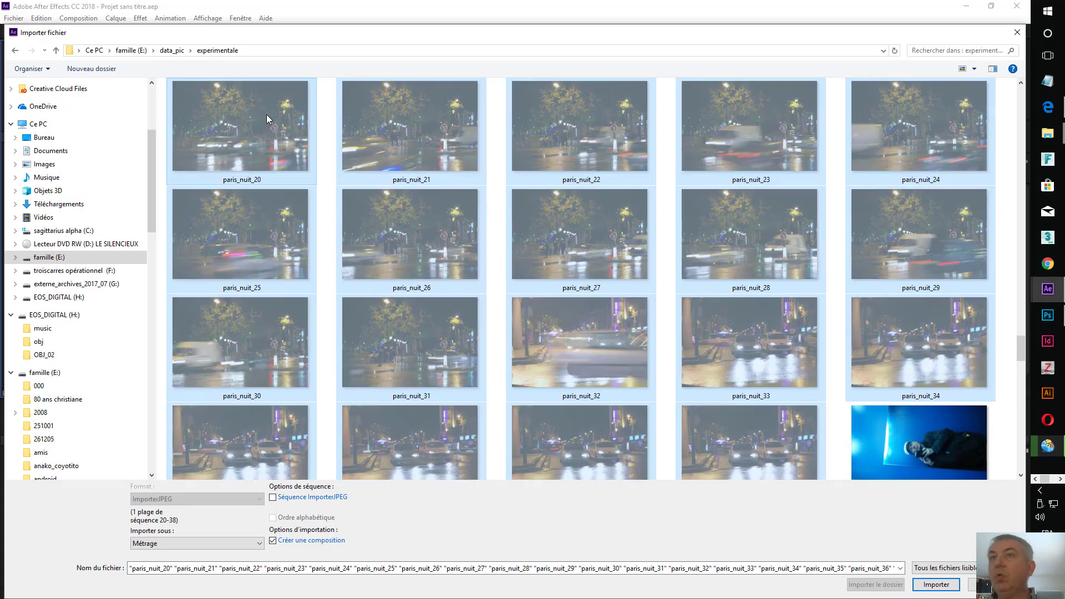
- Create a new folder named "animation" on the desktop (Bureau)
left_click(44, 137)
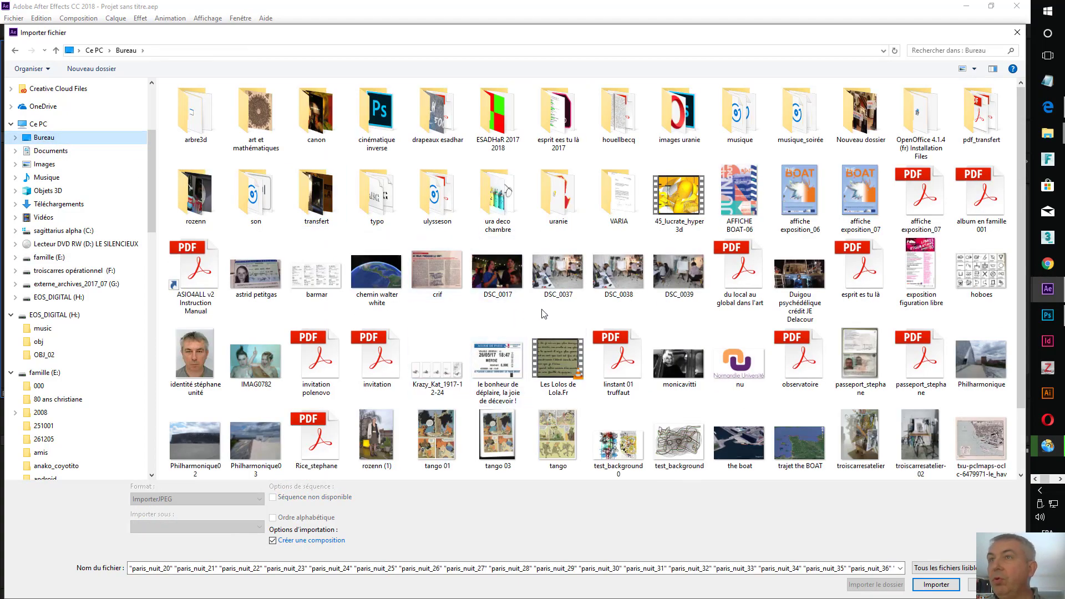
right_click(544, 314)
mouse_move(597, 427)
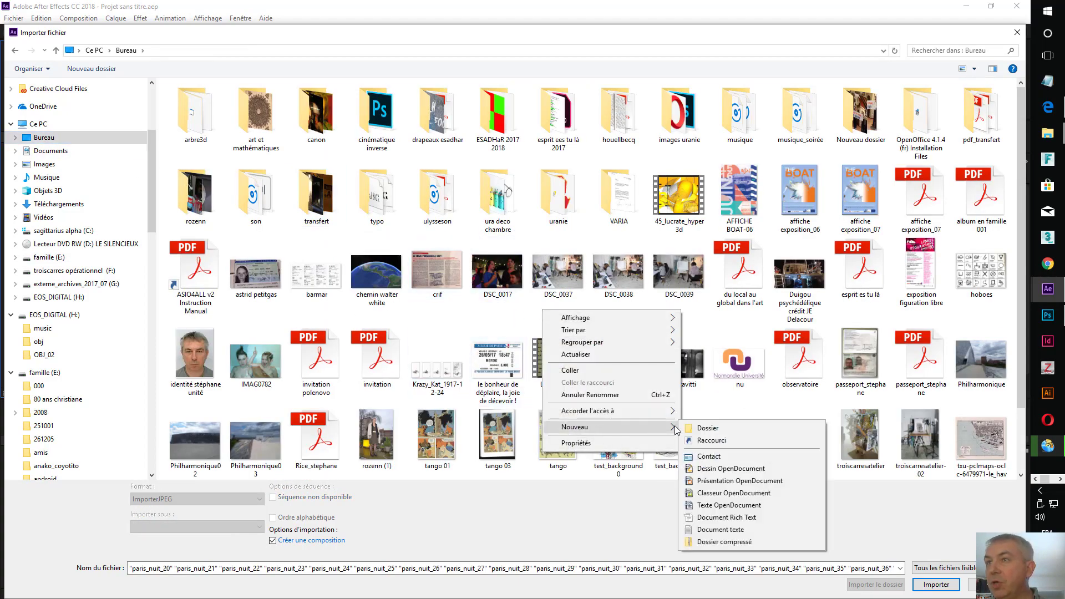
left_click(704, 428)
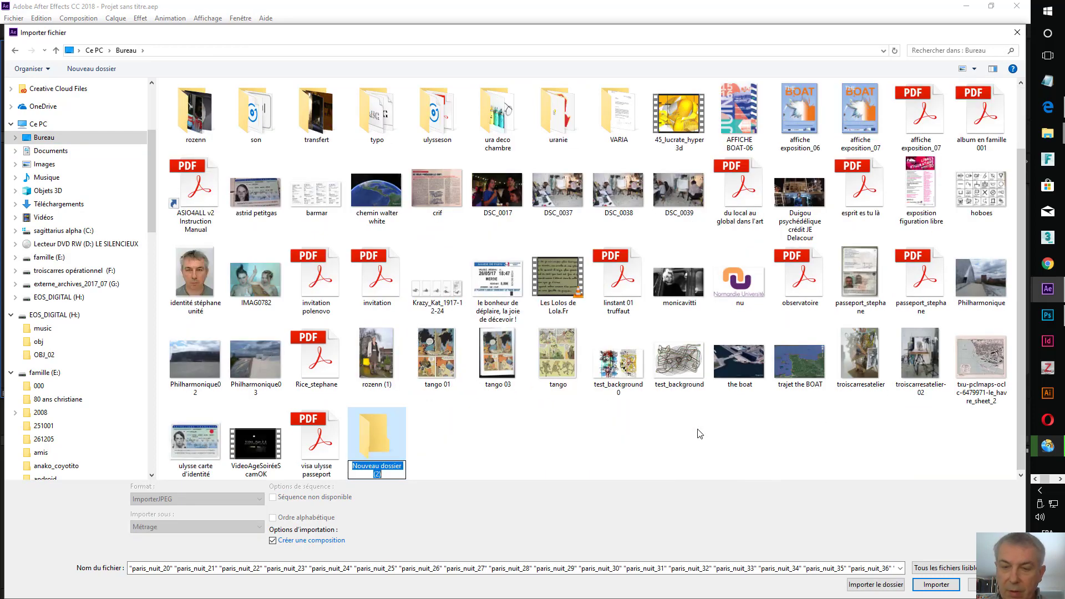
type("animat")
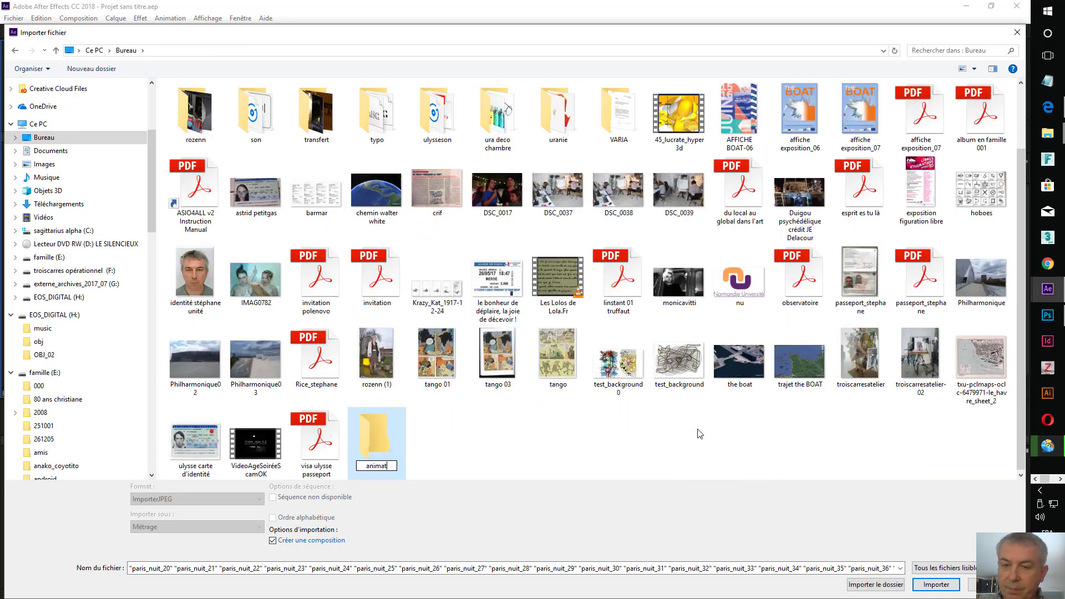
type("ion")
key("Return")
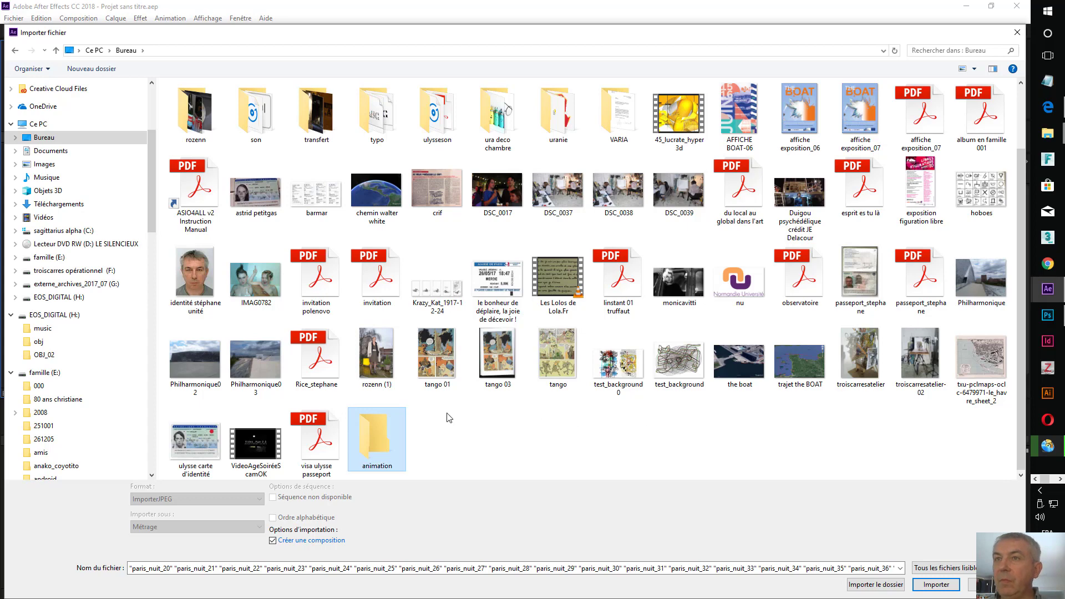
- Paste the cut images into the animation folder, authorizing the move with administrator rights for all items
double_click(377, 435)
right_click(417, 307)
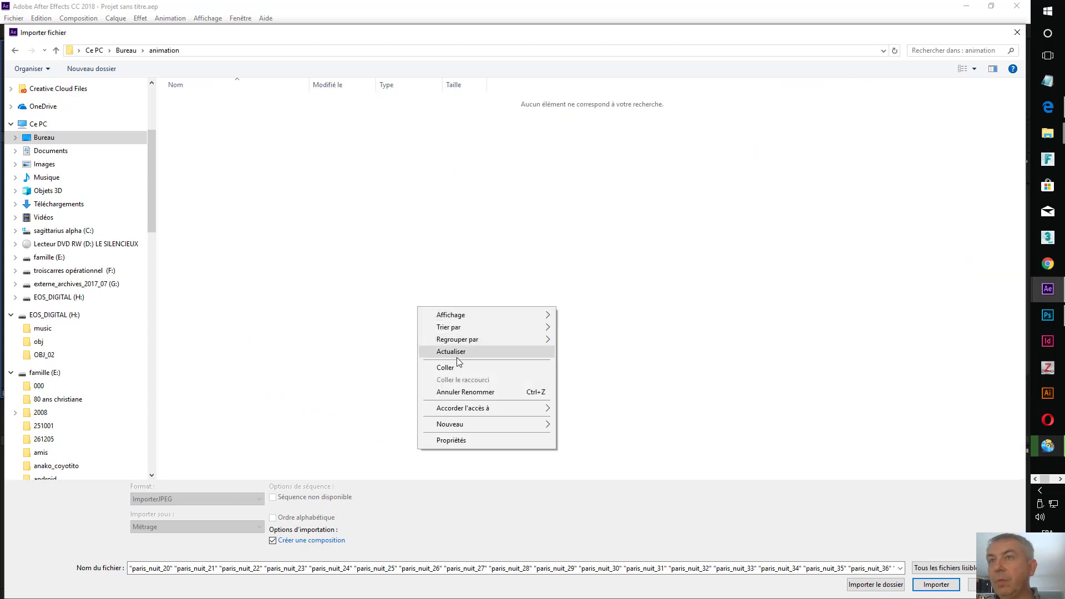
left_click(453, 367)
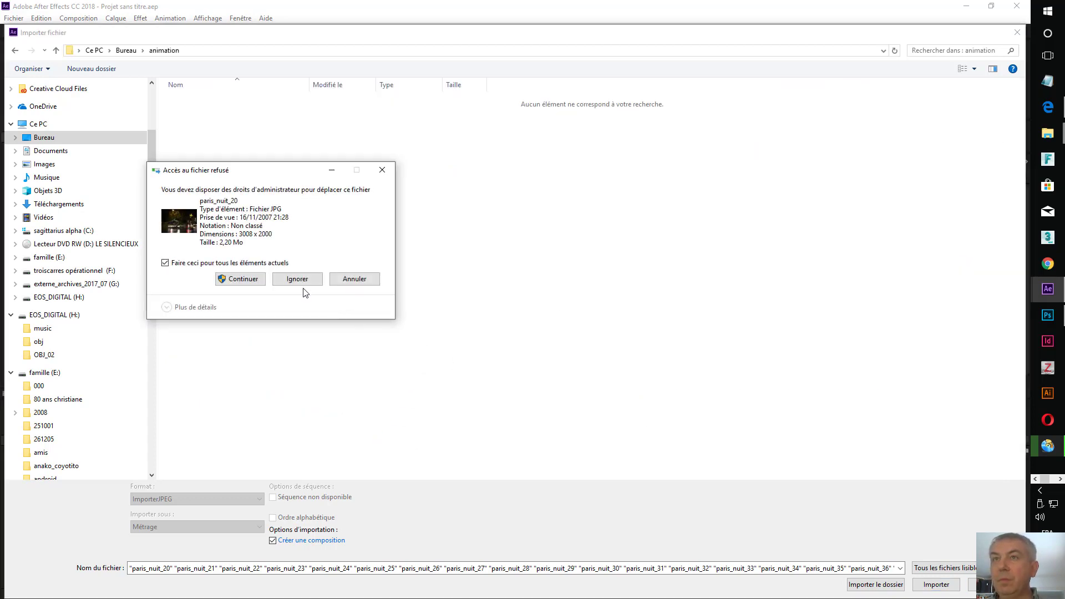
left_click(241, 279)
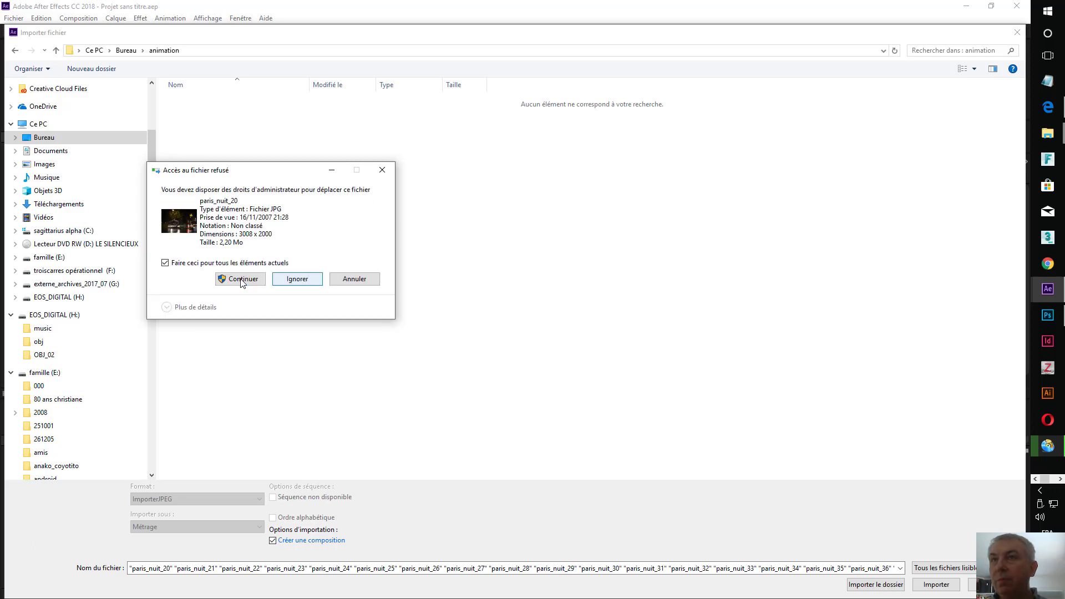
left_click(242, 279)
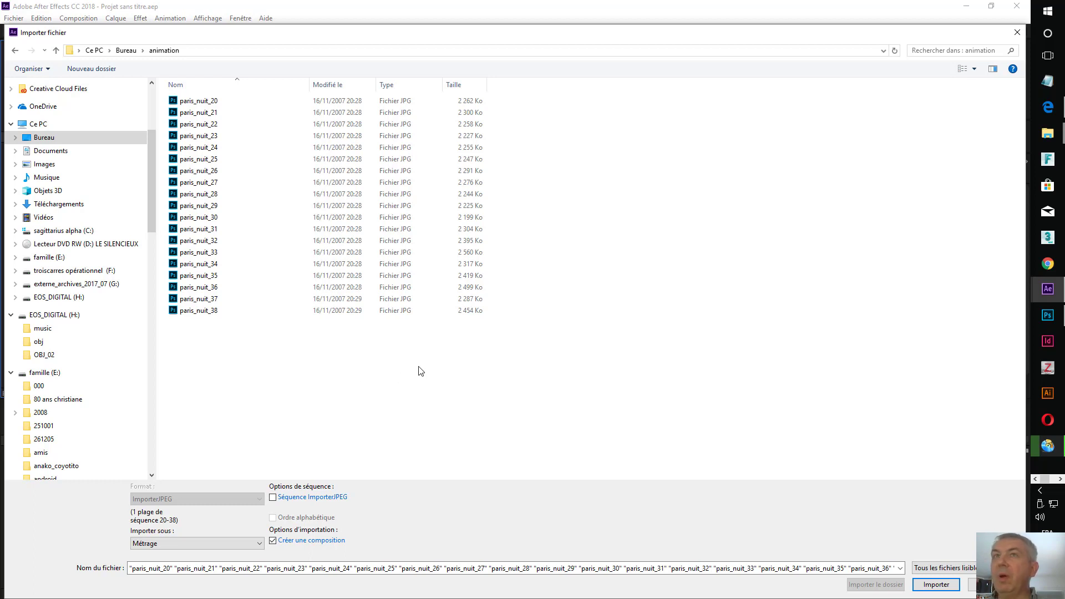
- Close the file import dialog without importing and start a new project
left_click_drag(814, 31, 815, 9)
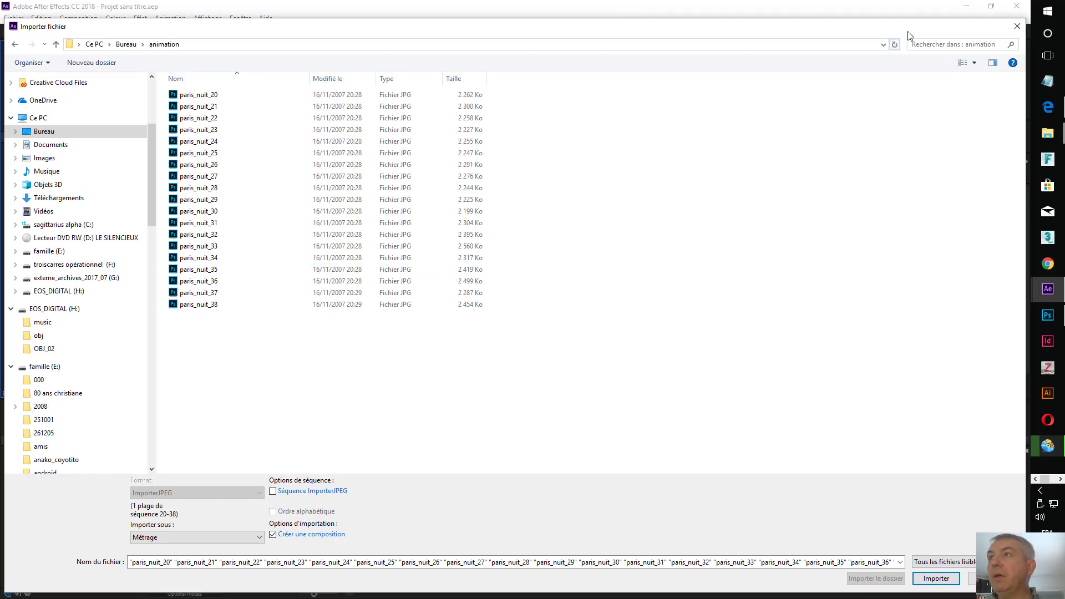
left_click(1017, 28)
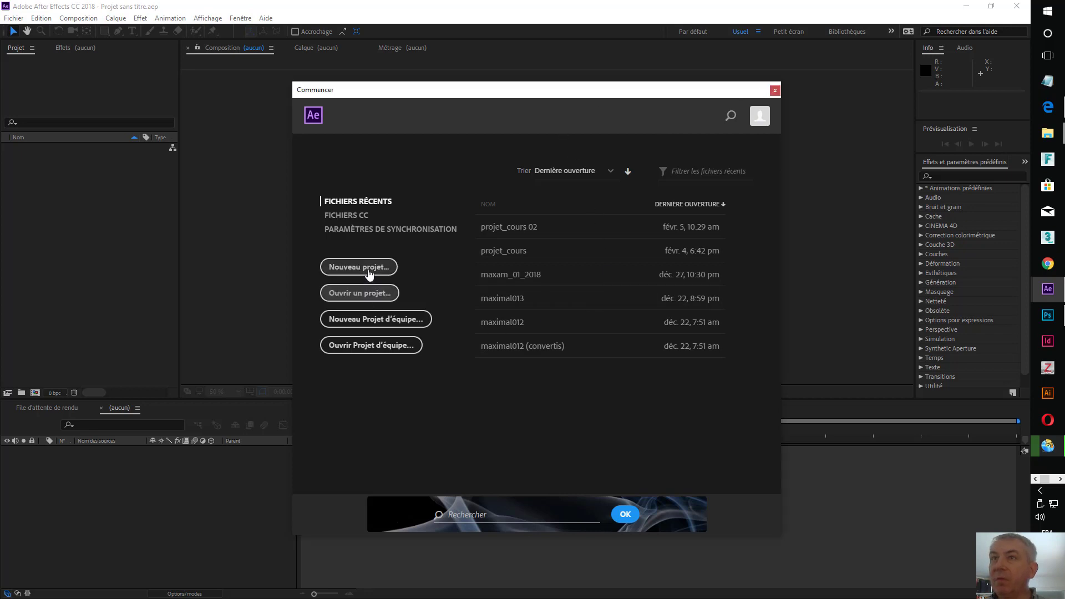
left_click(359, 267)
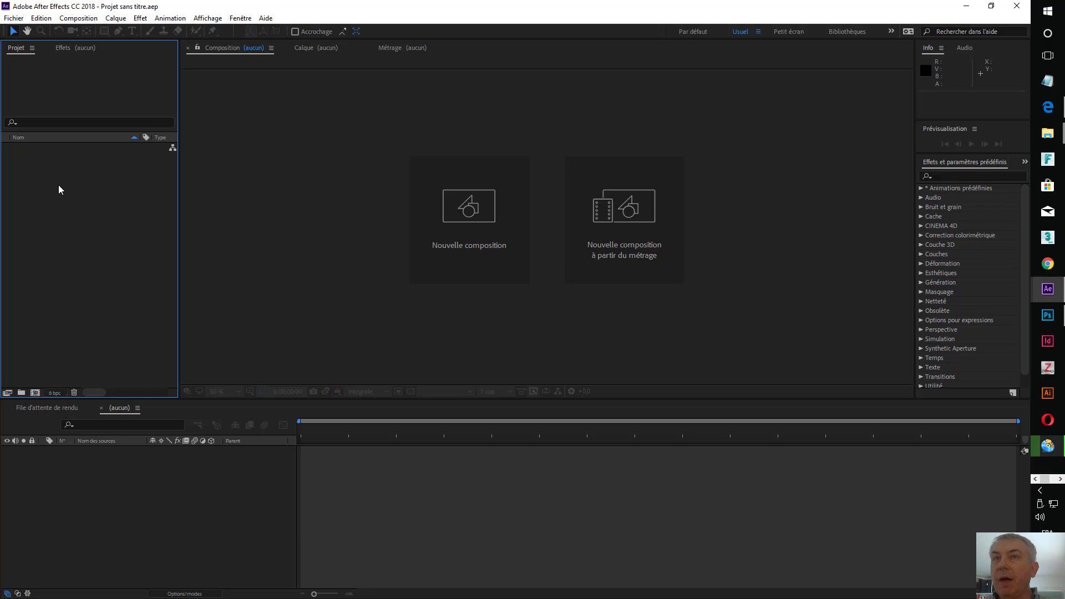
- Start a file import into the project and browse to the animation folder on the desktop
right_click(60, 190)
mouse_move(139, 244)
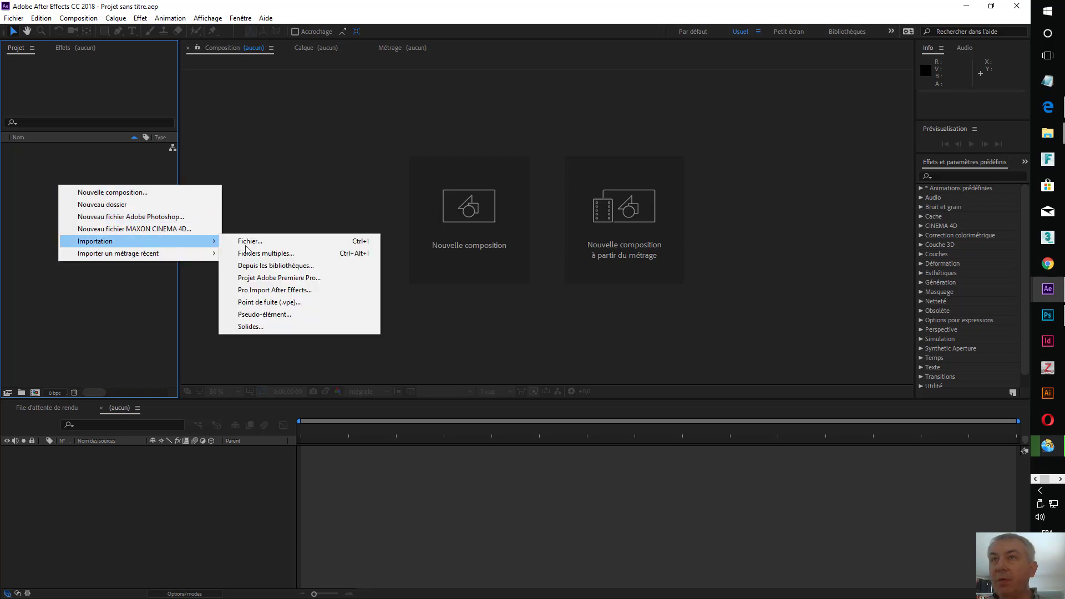
left_click(247, 242)
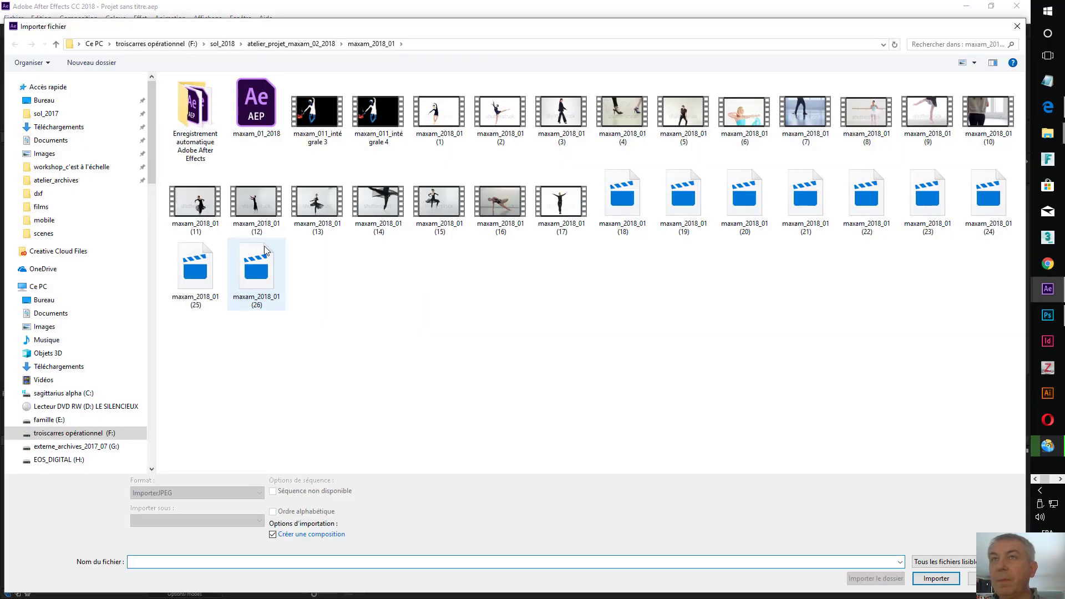
left_click(42, 101)
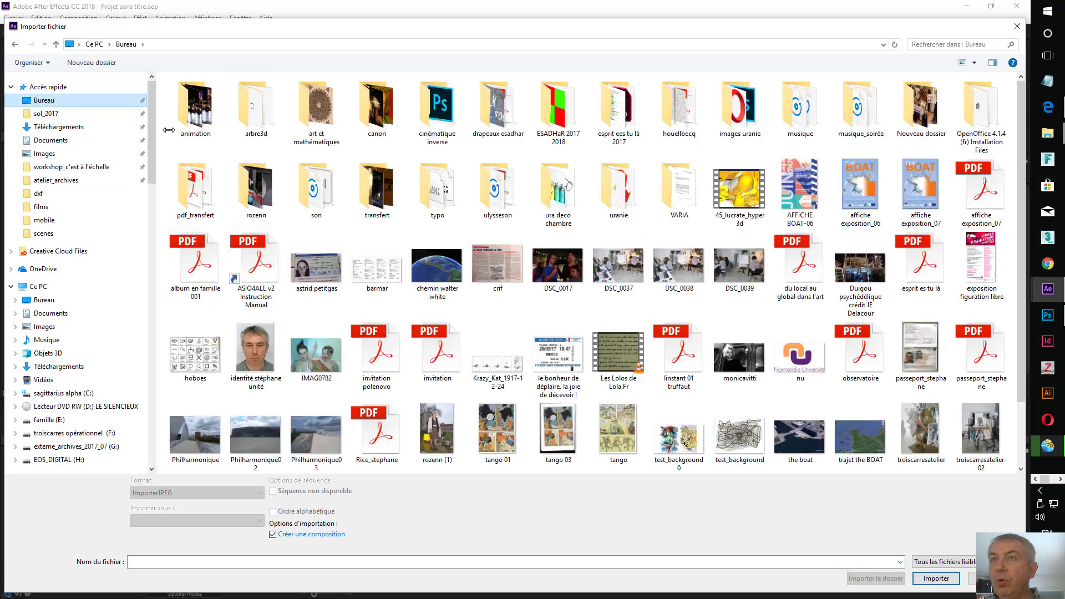
double_click(195, 108)
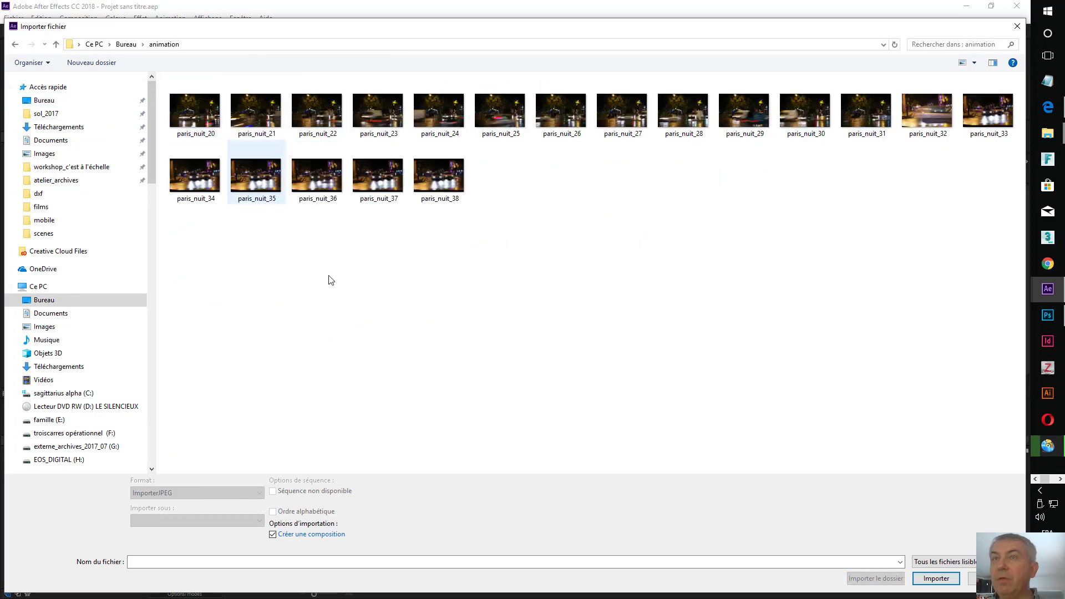
- Import paris_nuit_20 as a JPEG sequence, as Métrage, with the option to create a composition enabled
left_click(210, 123)
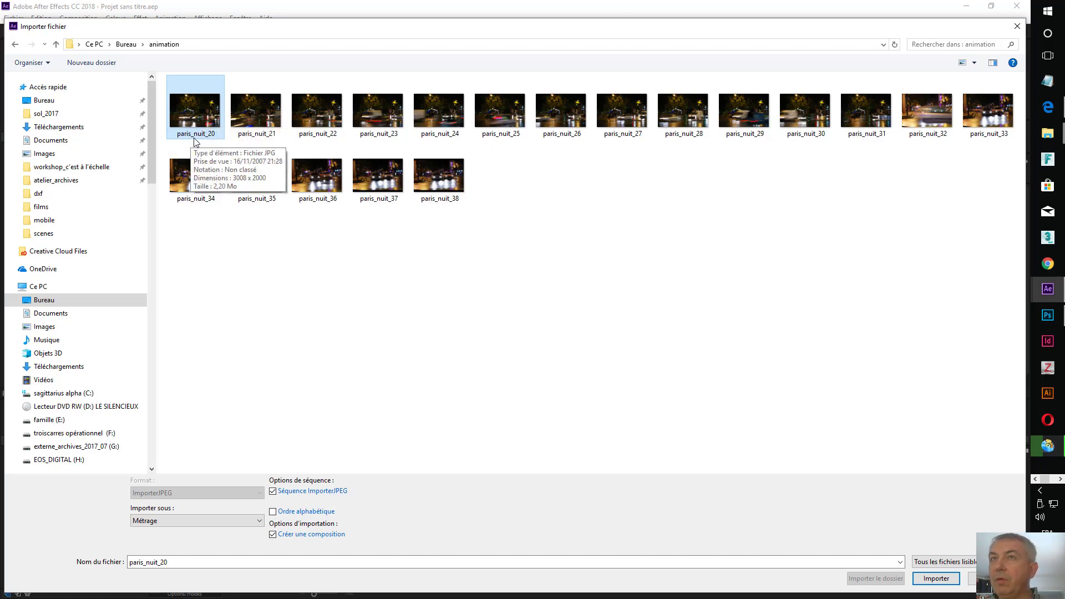
left_click(194, 134)
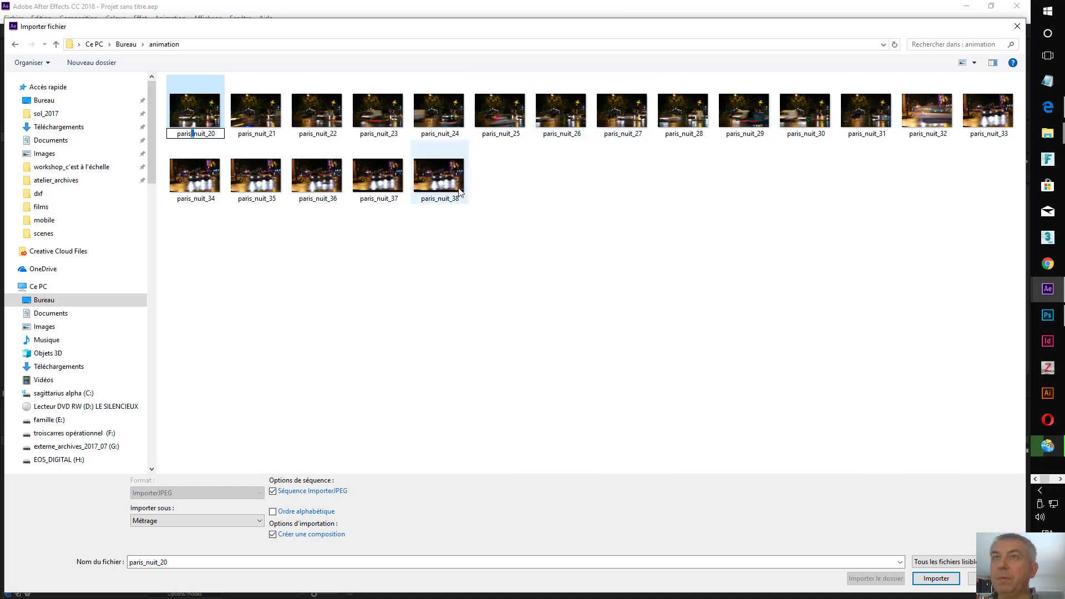
left_click(208, 119)
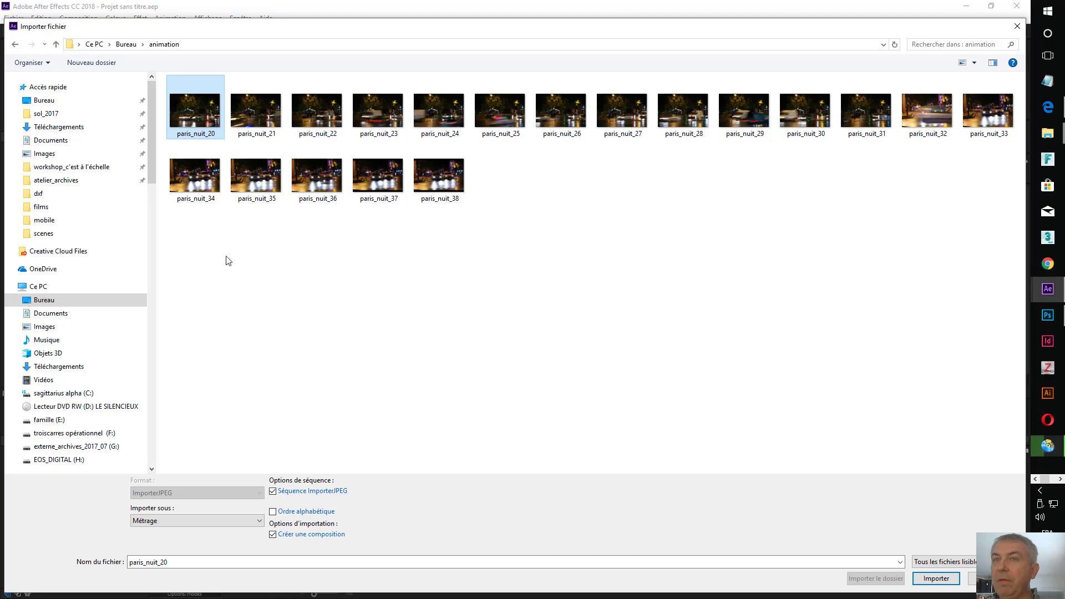
left_click(260, 525)
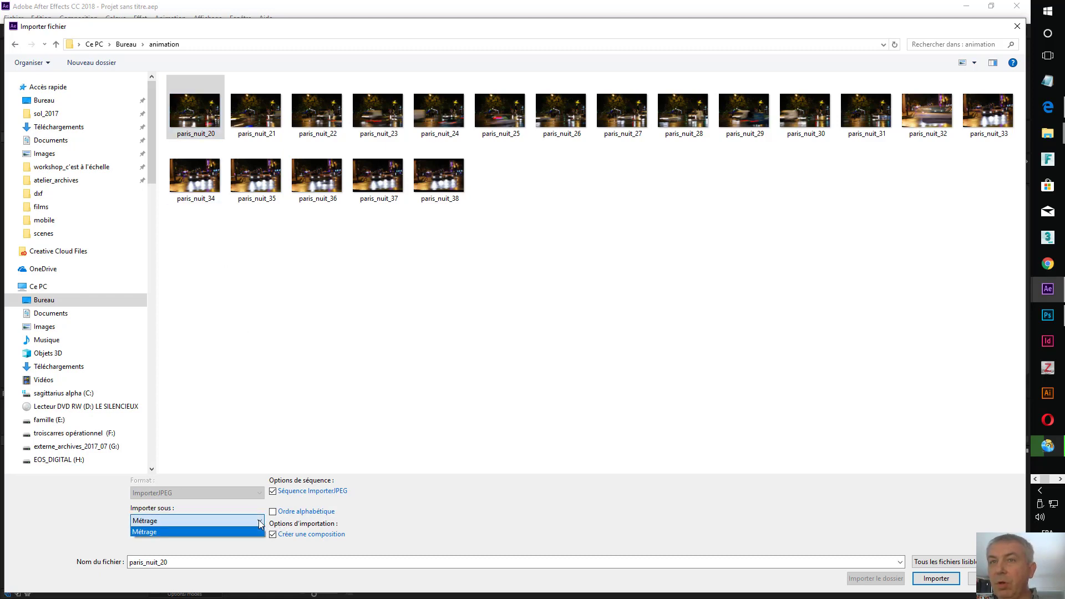
left_click(244, 525)
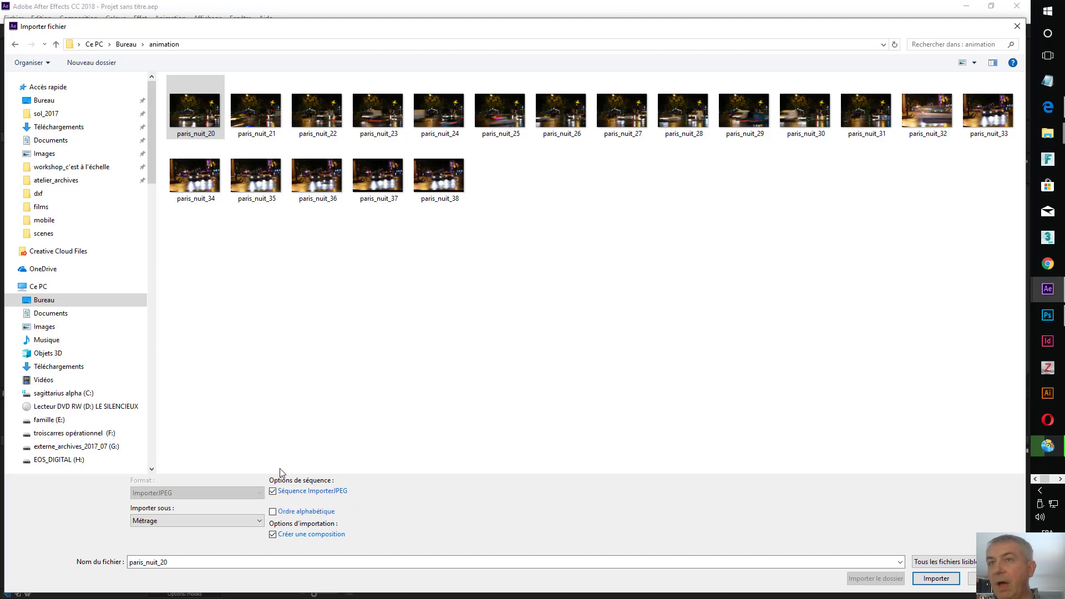
left_click(942, 579)
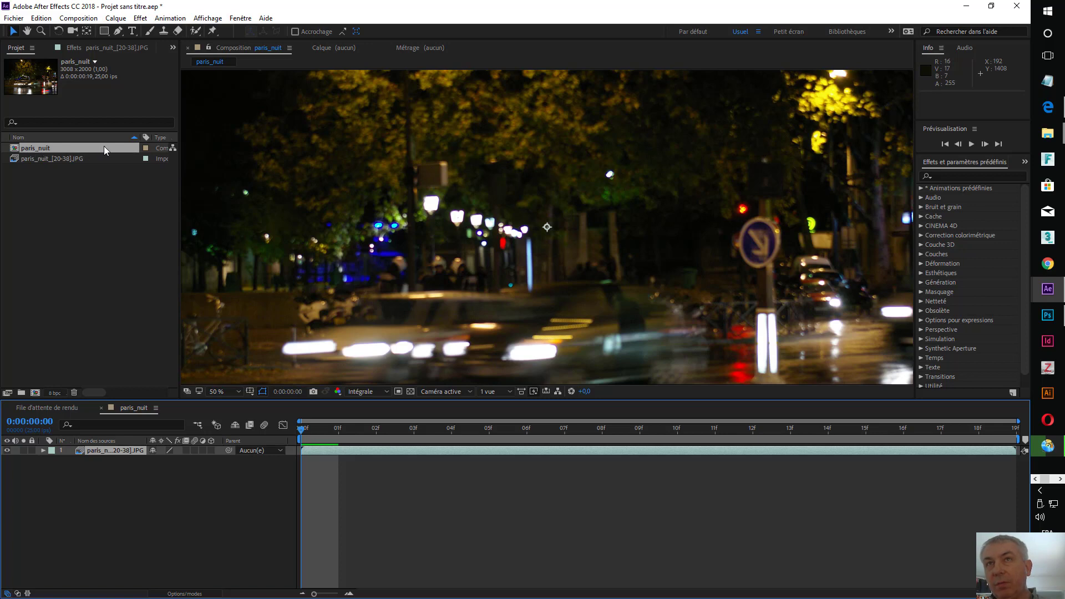
- Play back the paris_nuit composition as a preview and inspect the imported image sequence's footage details and usage
left_click(13, 160)
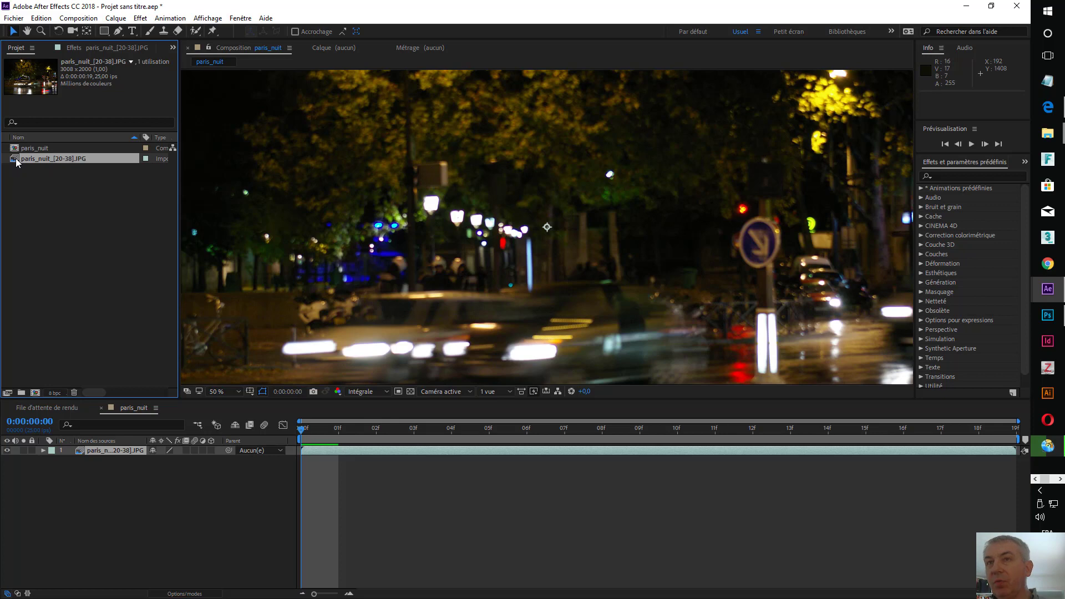
left_click(249, 372)
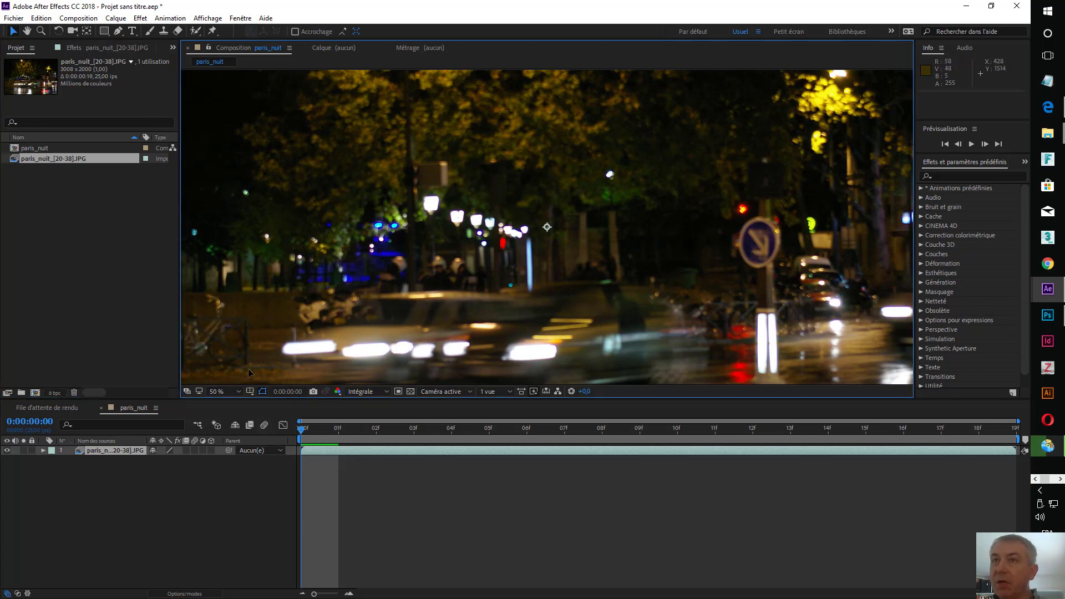
key("space")
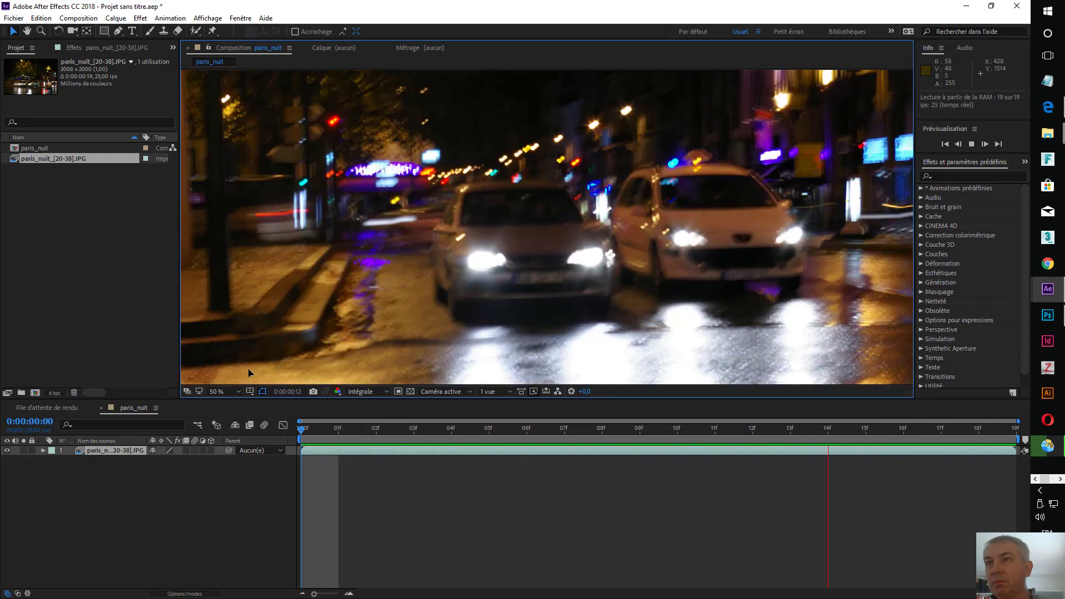
key("space")
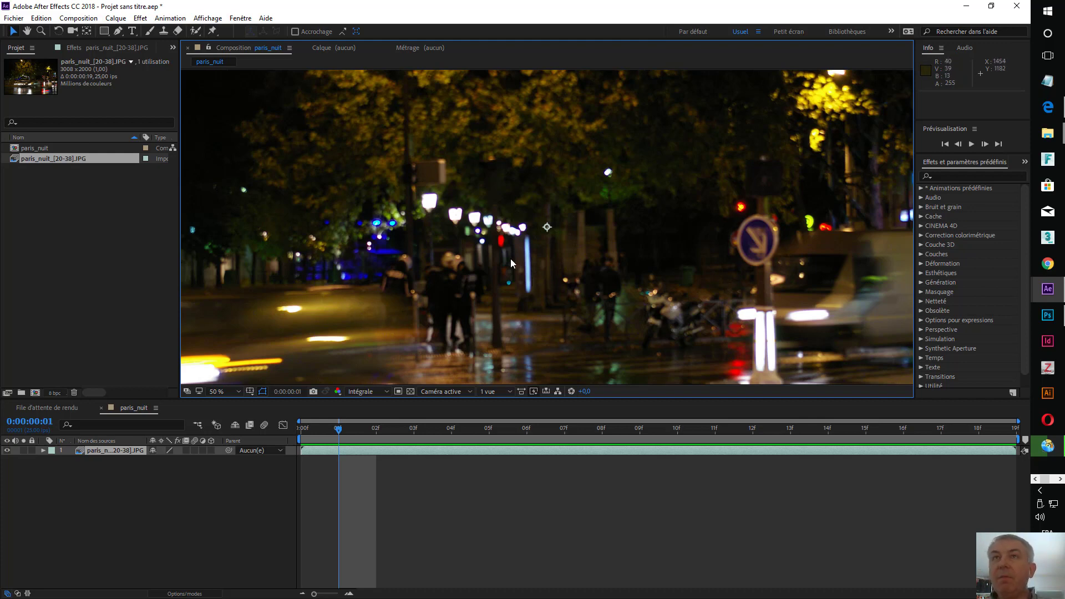
left_click(119, 65)
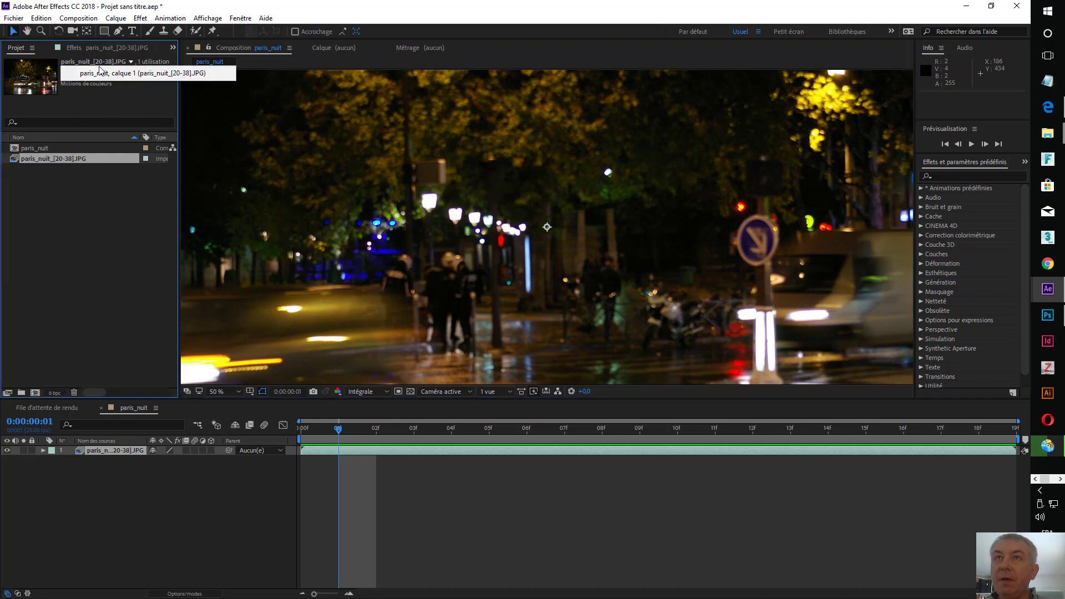
left_click(110, 101)
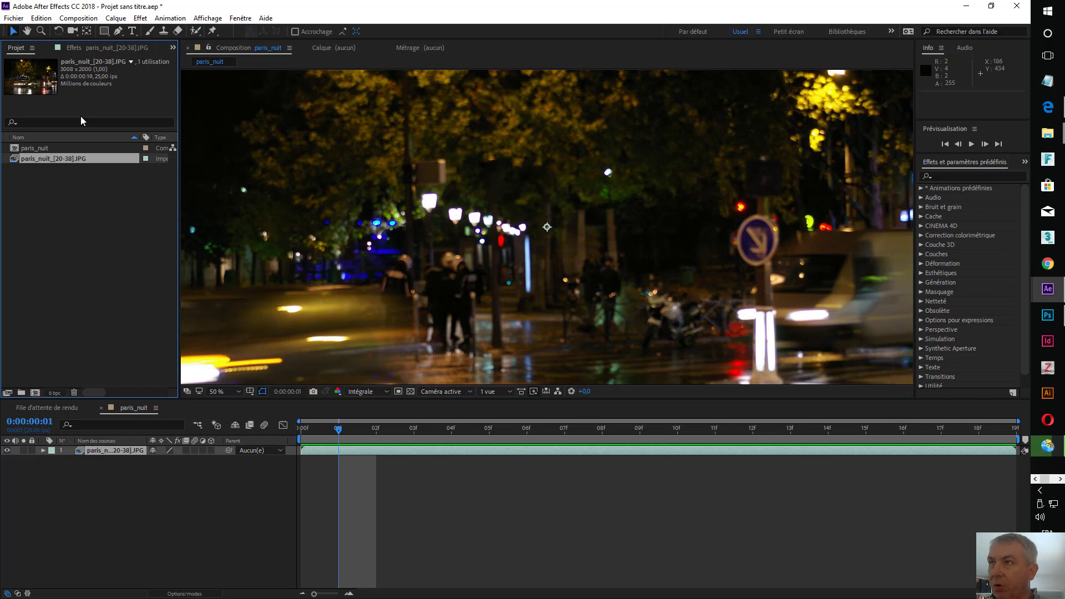
- Switch to Photoshop and open paris_nuit_20.JPG from the animation folder on the desktop
left_click(1046, 316)
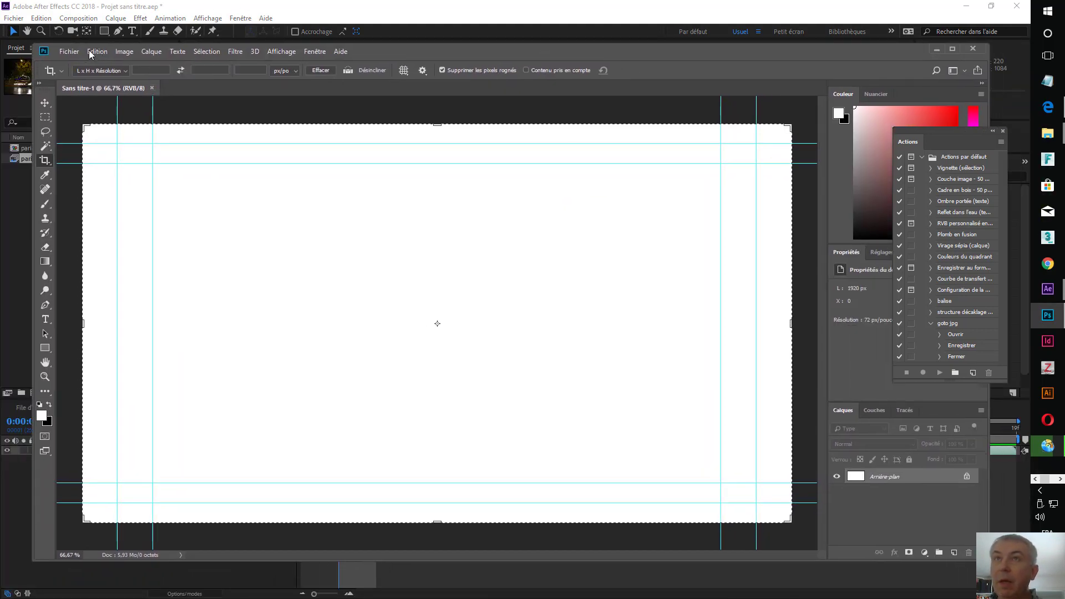
left_click(75, 51)
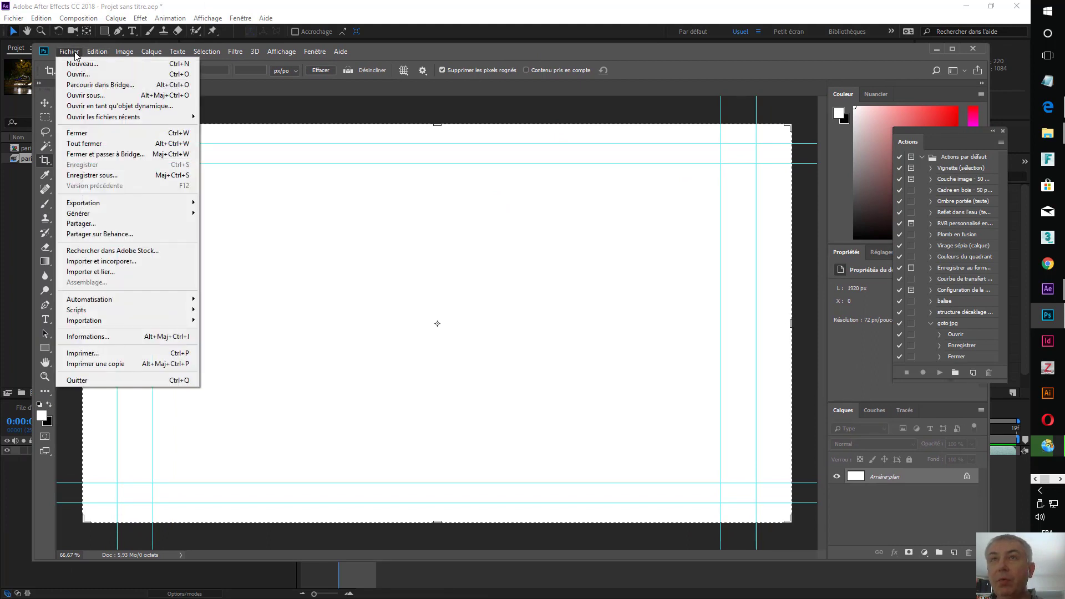
left_click(85, 80)
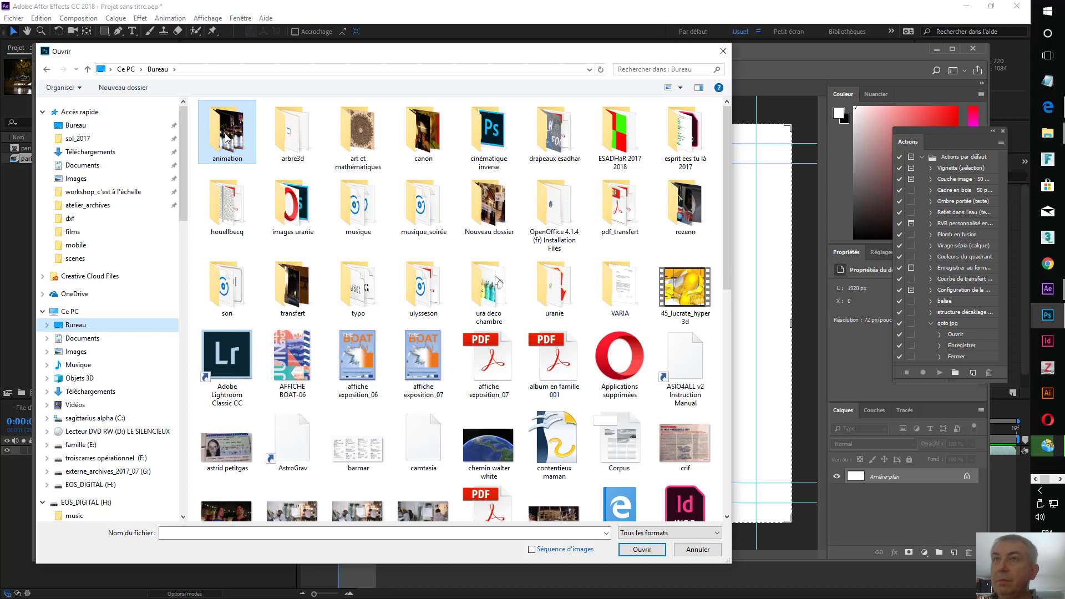
key("Escape")
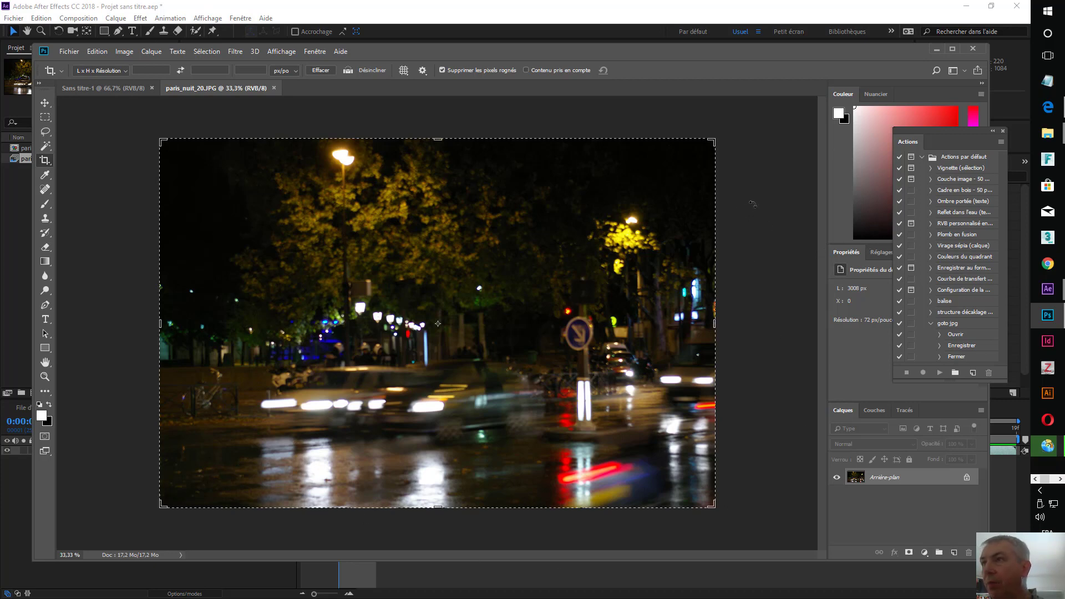
- Move the floating Actions panel over the image area
left_click(1001, 144)
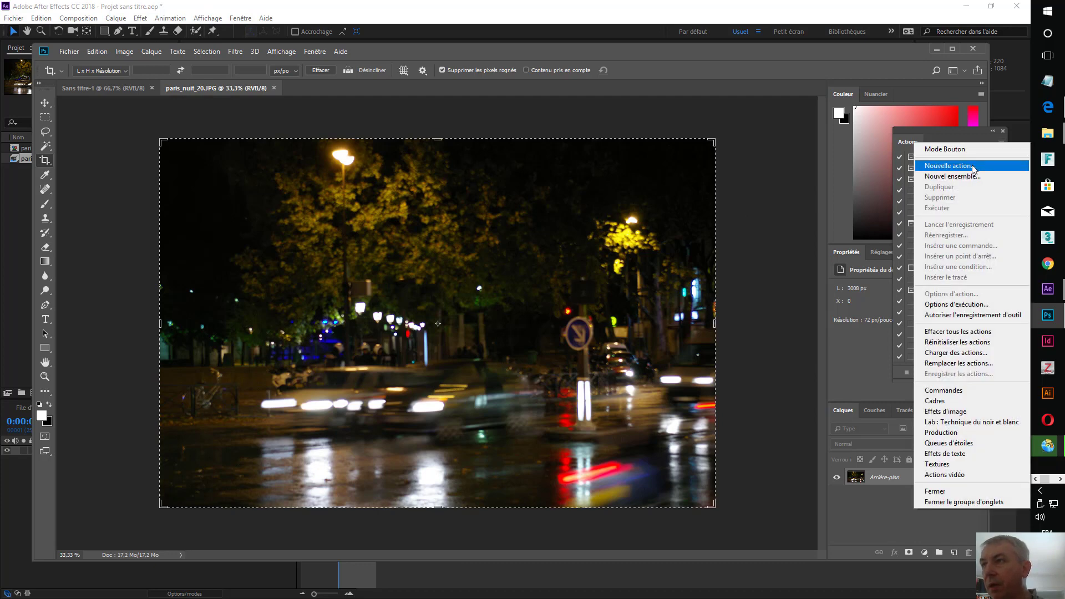
left_click(767, 275)
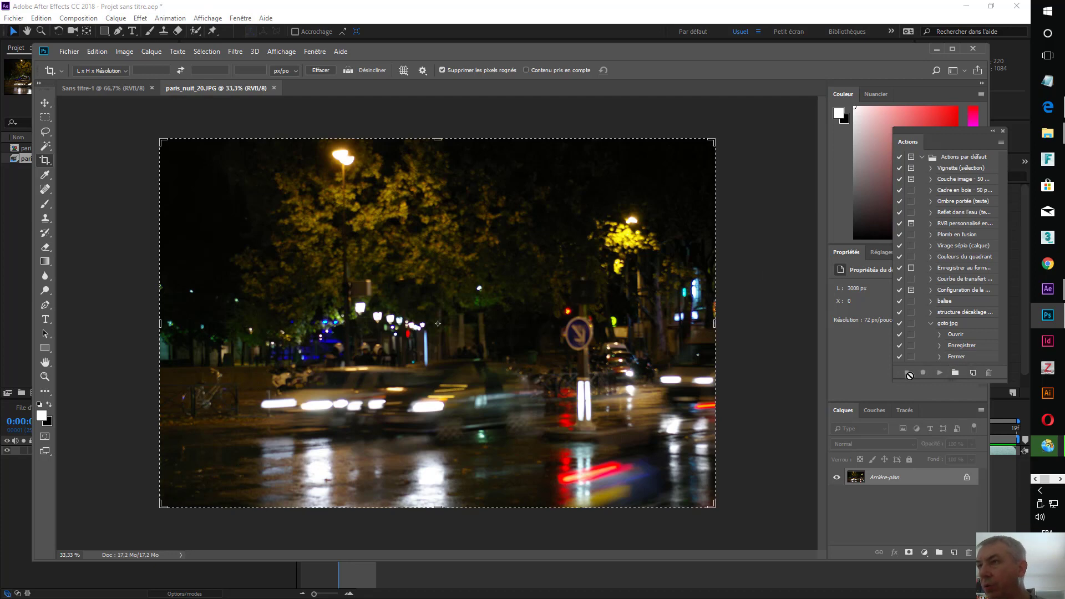
left_click_drag(944, 131, 664, 167)
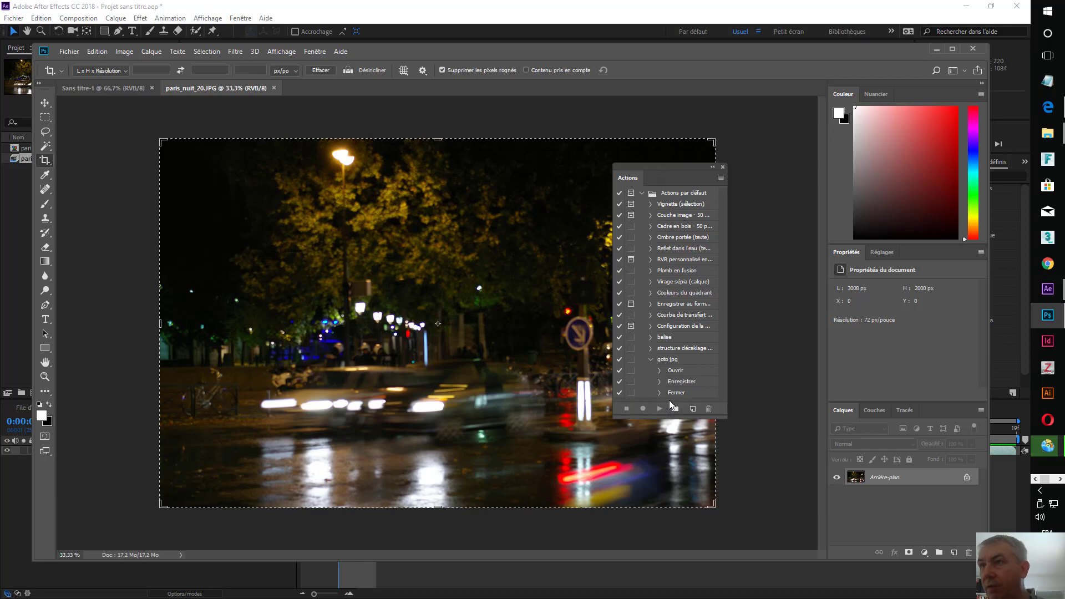
- Close the Actions panel and display it again
left_click(722, 166)
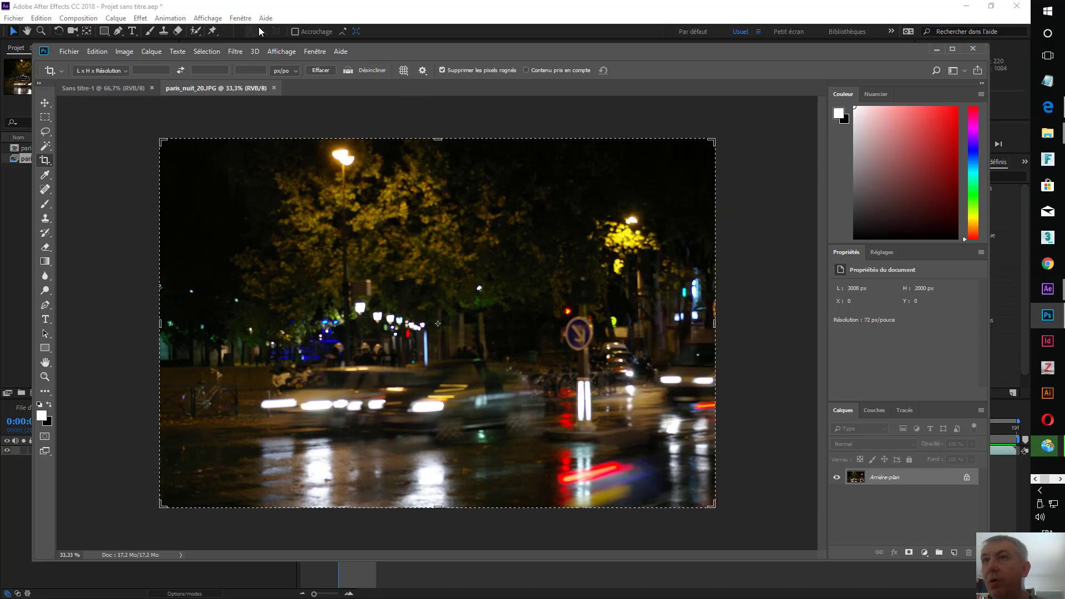
left_click(281, 51)
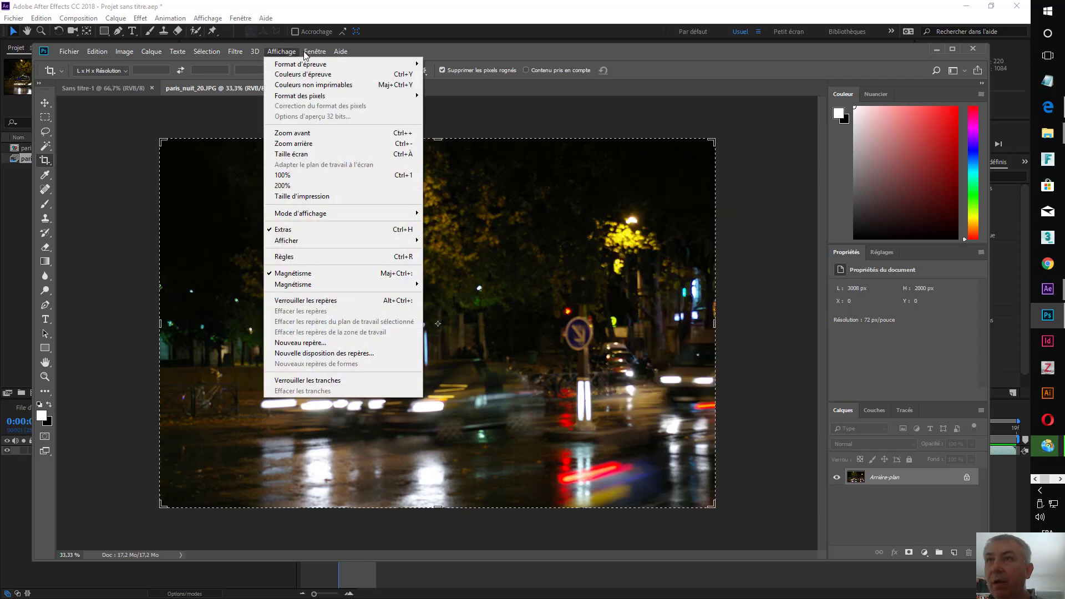
mouse_move(307, 54)
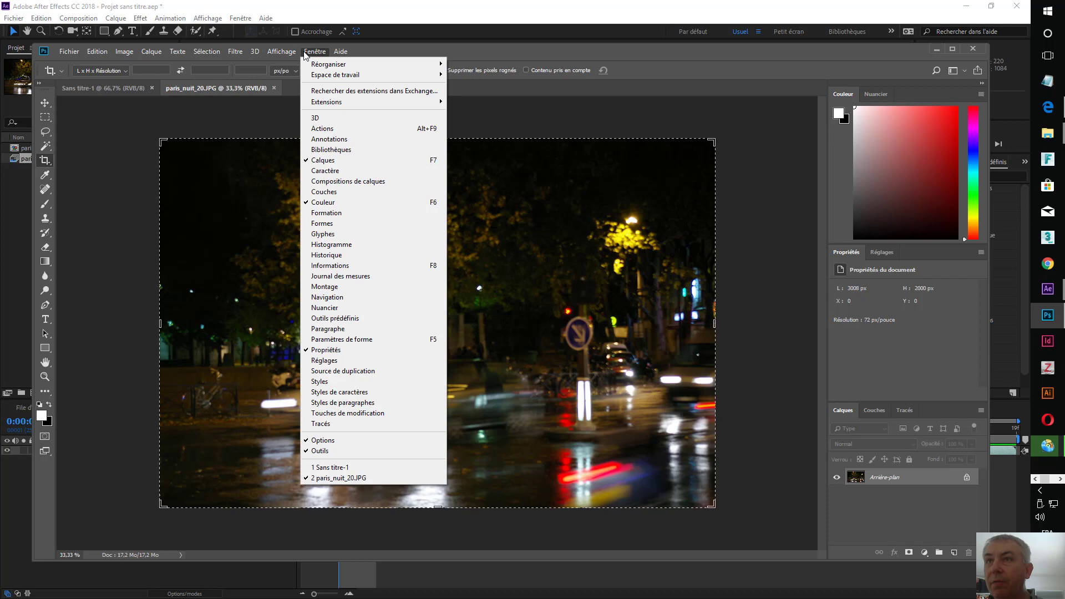
left_click(324, 128)
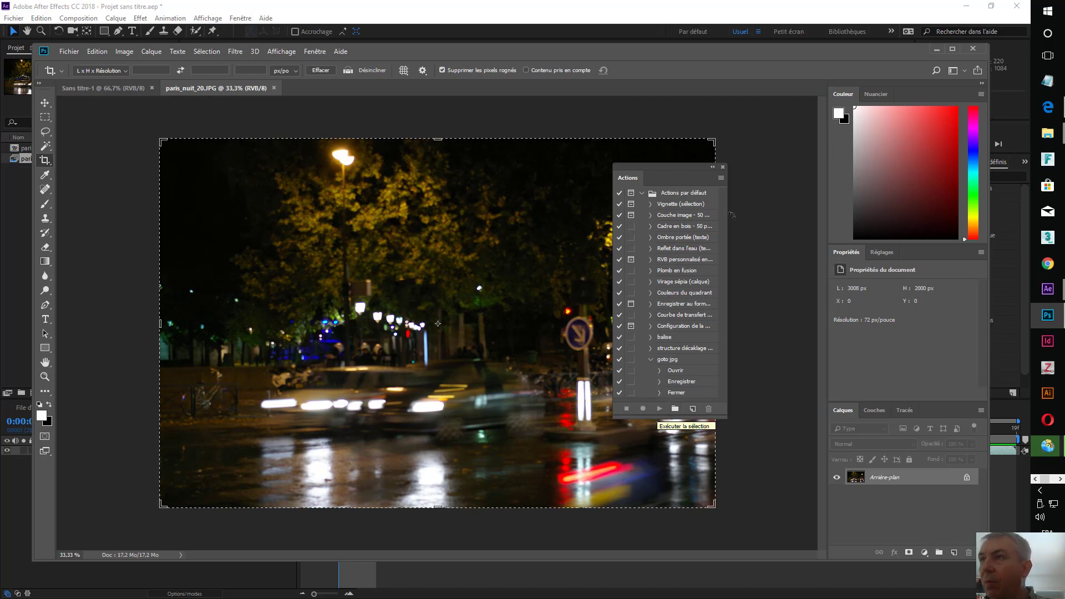
- Create a new action named "go to HDTV 1920 x 1080" in the Actions par défaut set and start recording it
left_click(724, 178)
left_click(762, 200)
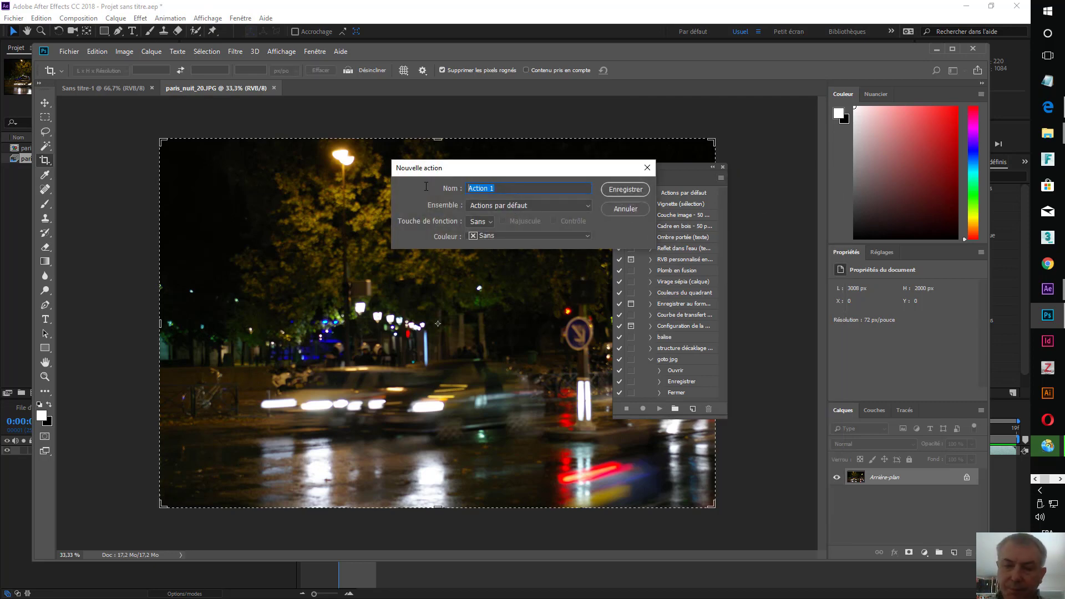
type("go t")
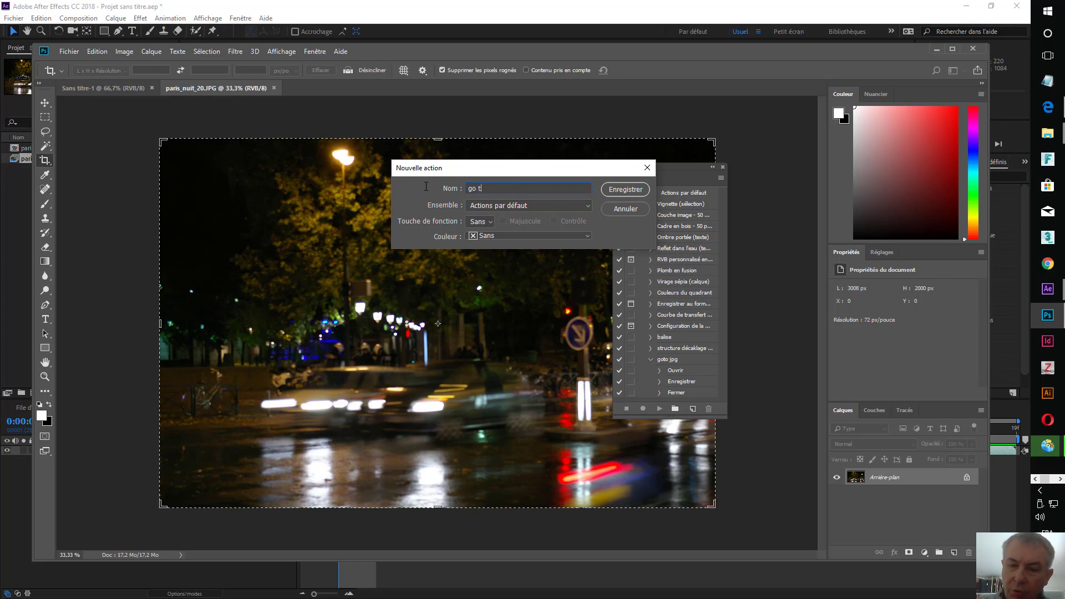
type("o HDT")
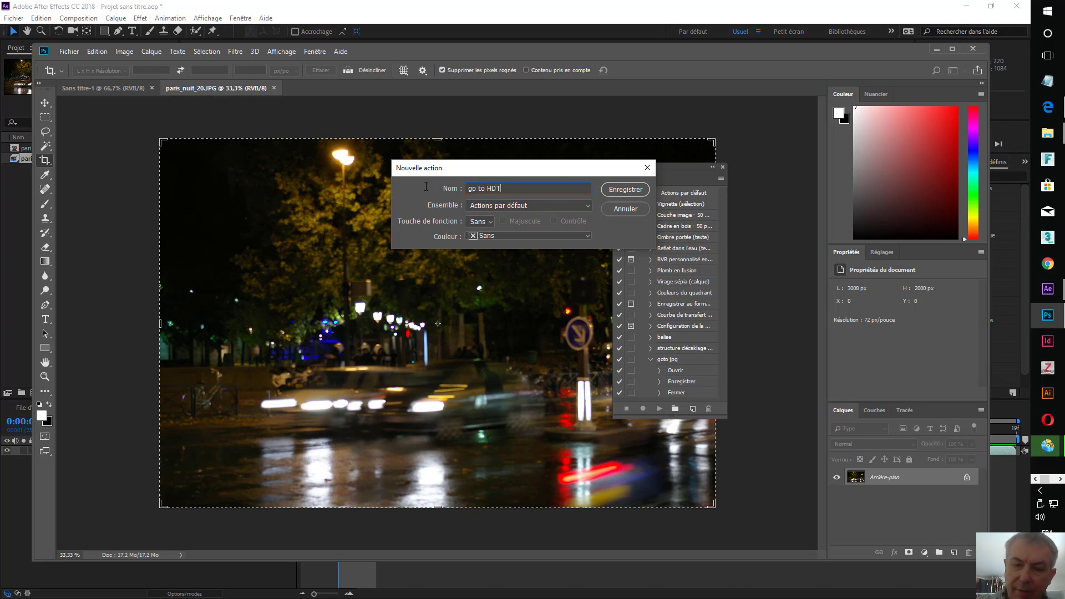
type("V 1")
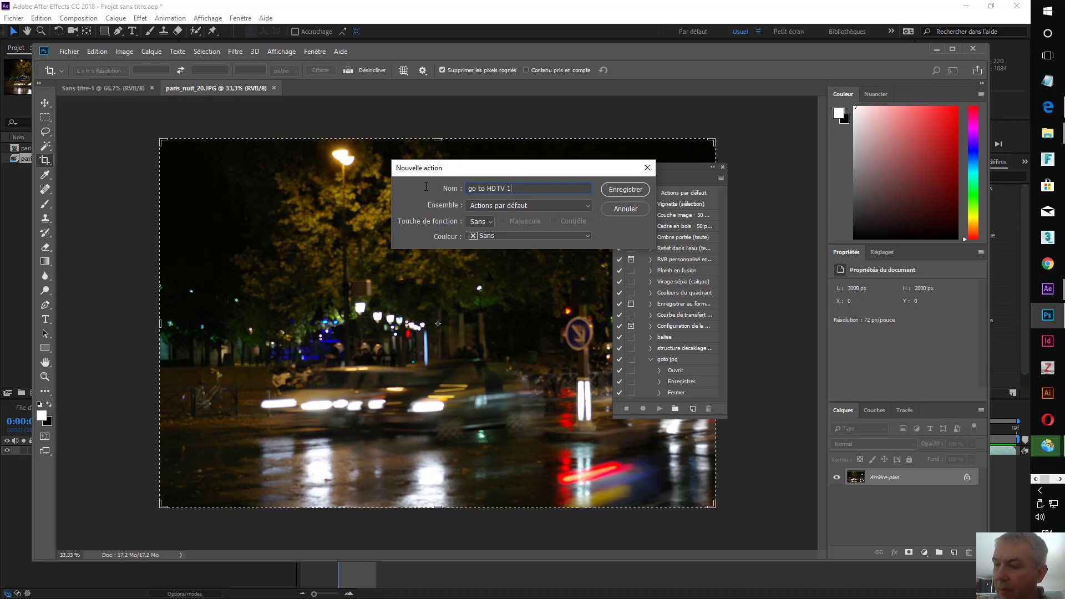
type("920 x ")
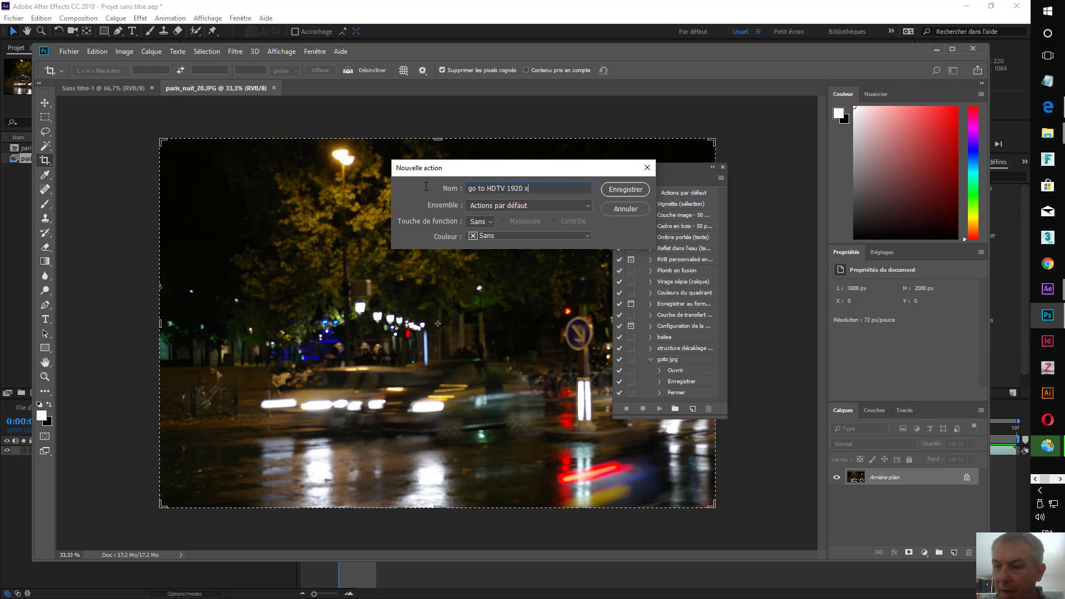
type("1080")
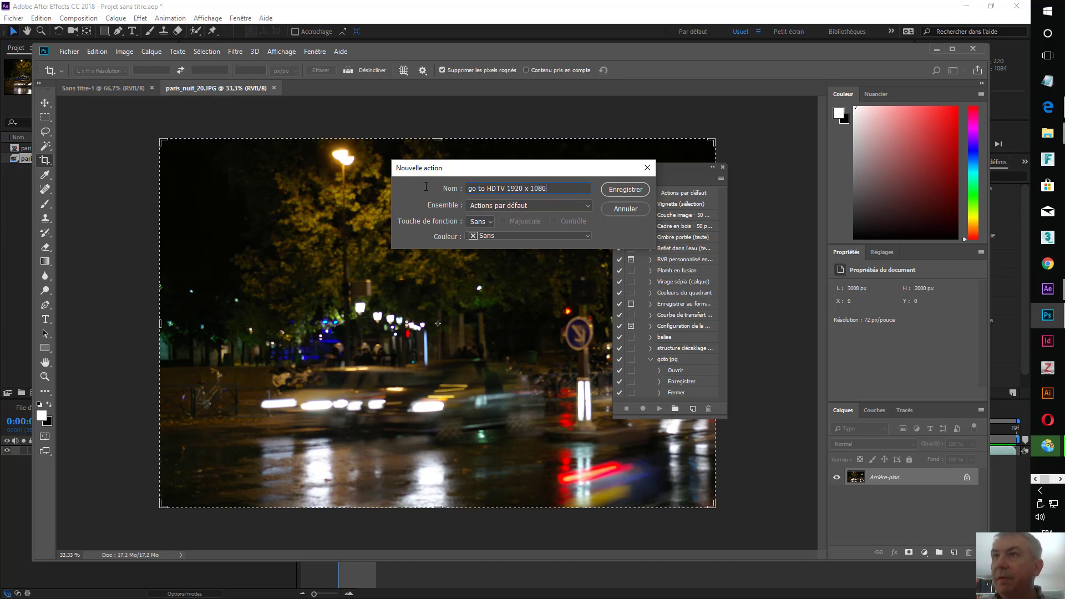
key("Return")
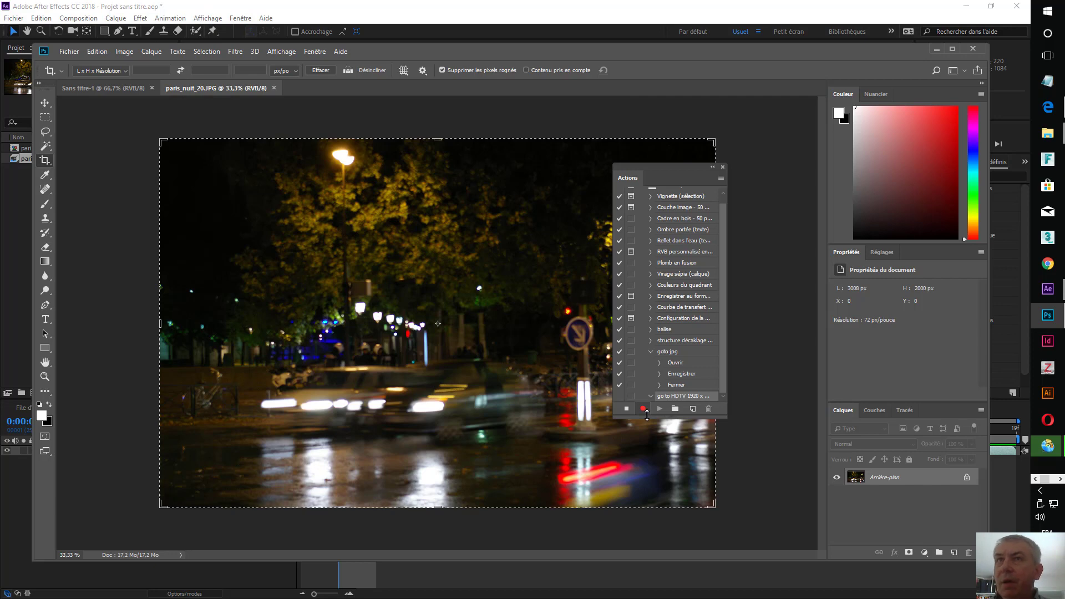
- Resize the image to a width of 1920 pixels with proportions linked and Automatique resampling
left_click(131, 53)
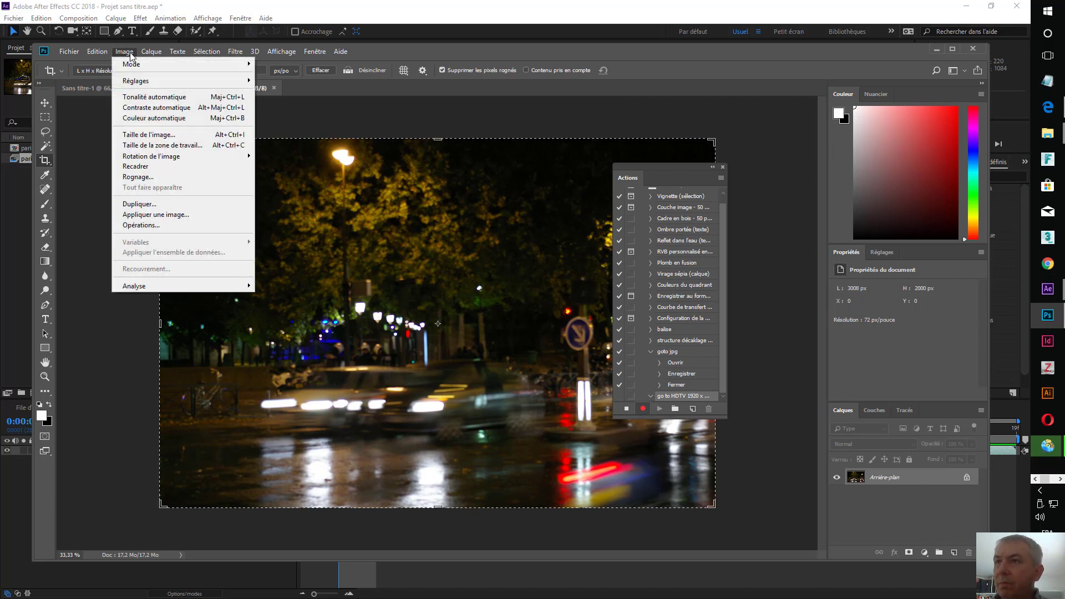
left_click(165, 135)
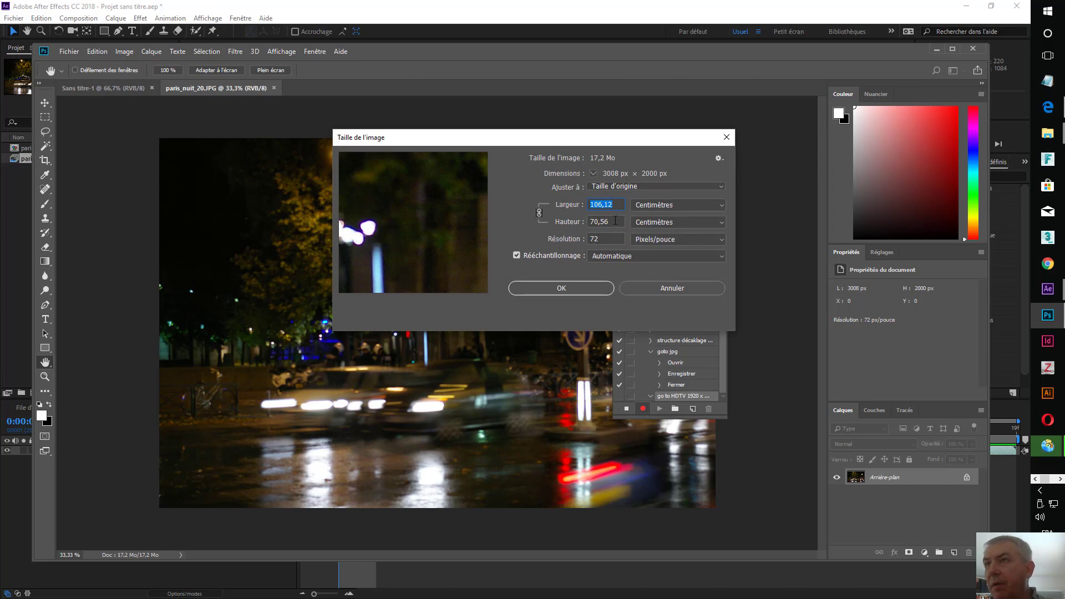
left_click(673, 205)
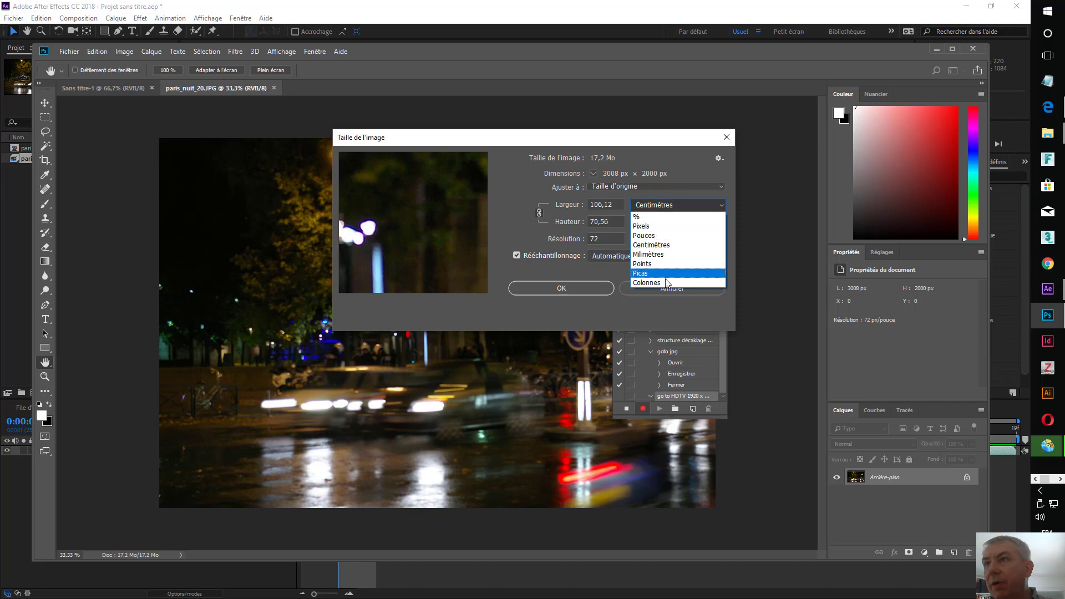
left_click(670, 225)
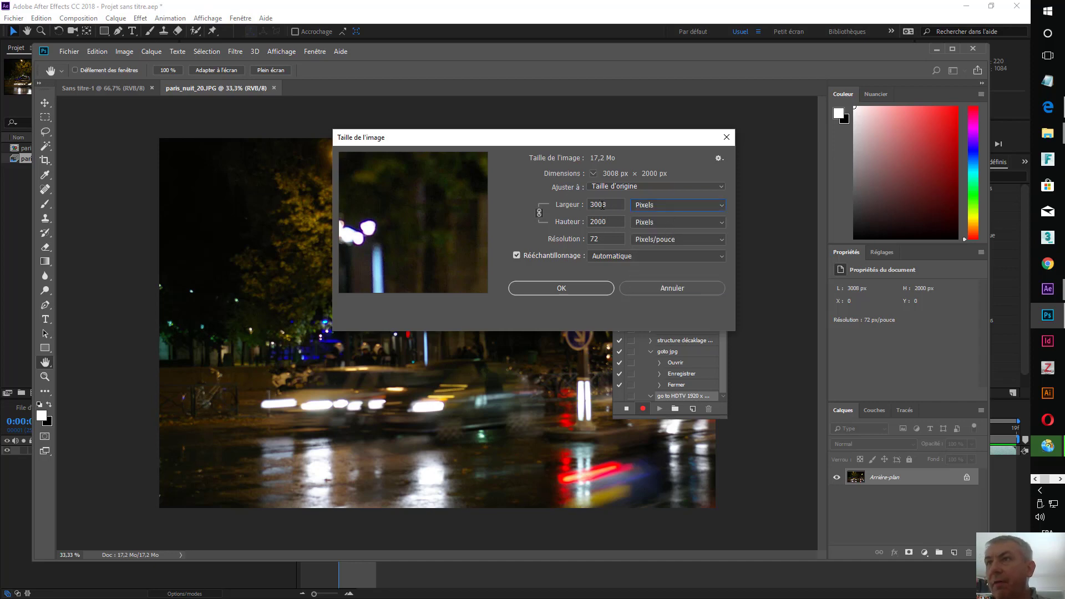
left_click(548, 205)
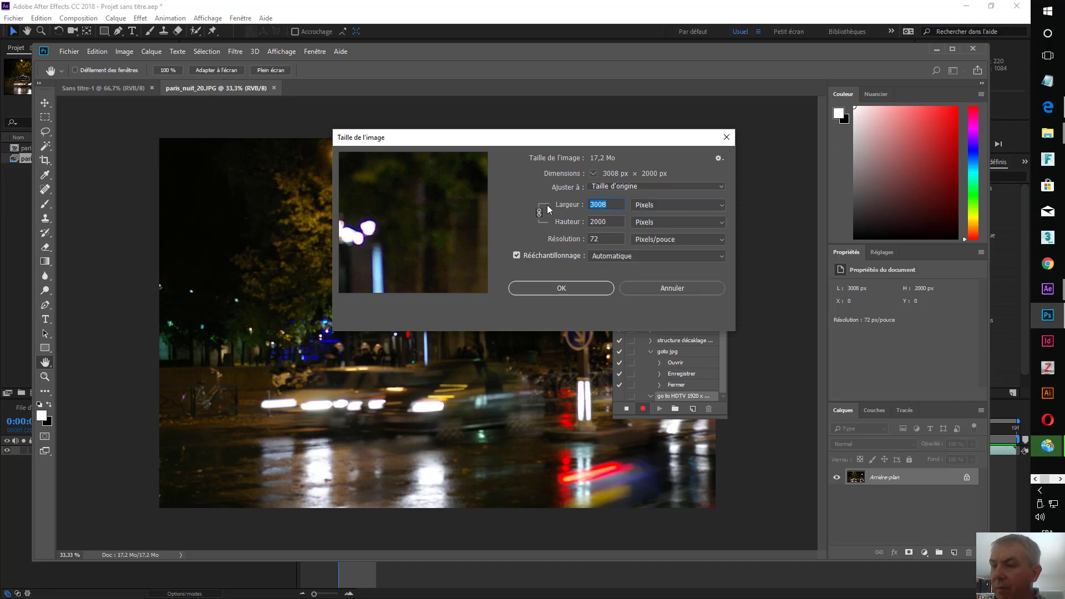
type("1920")
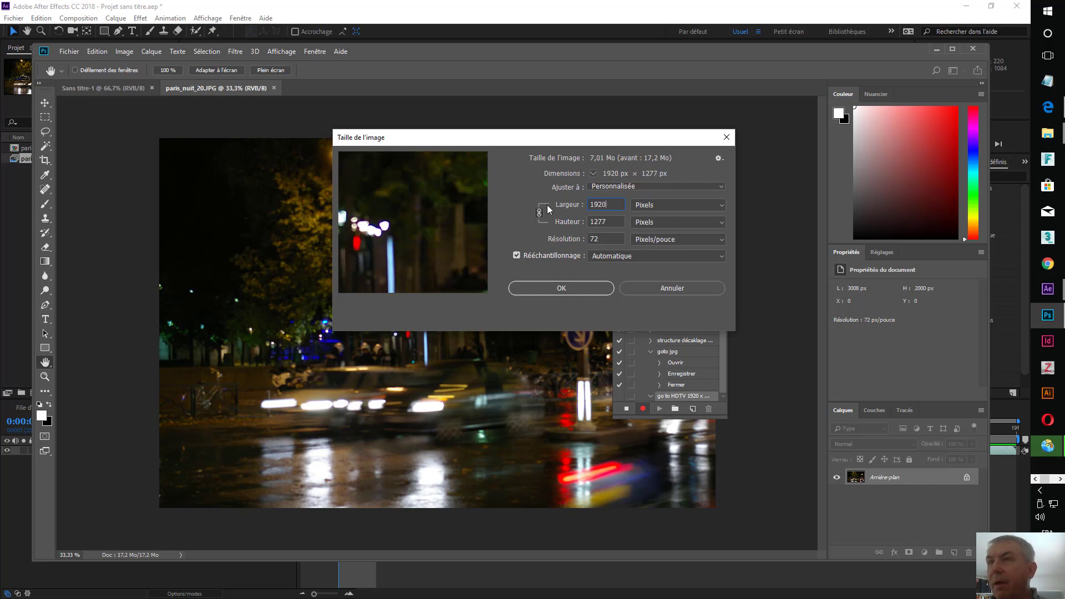
left_click_drag(611, 204, 563, 199)
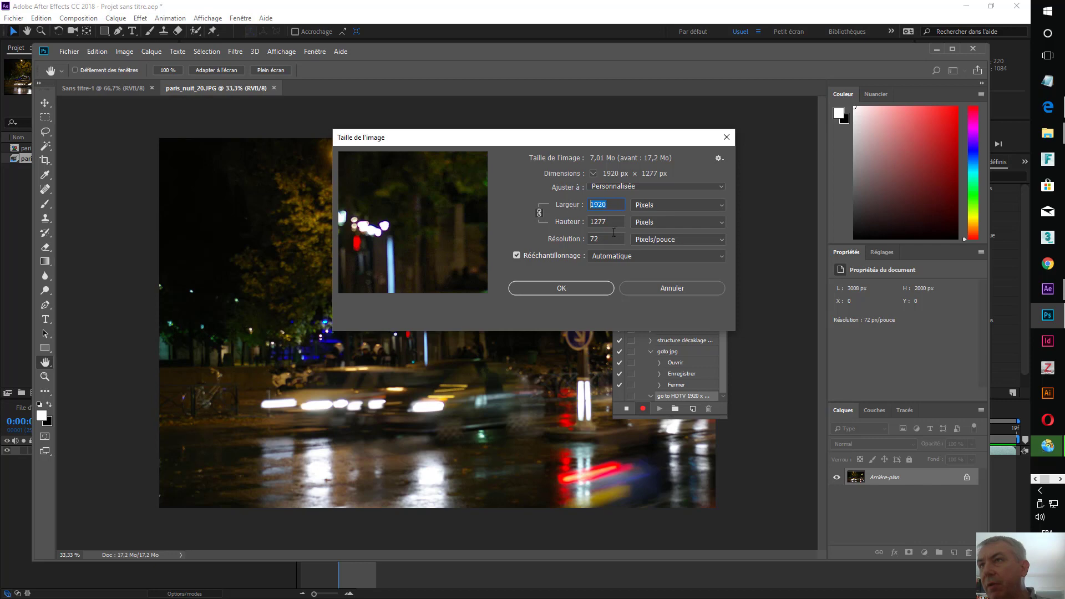
left_click_drag(612, 222, 574, 225)
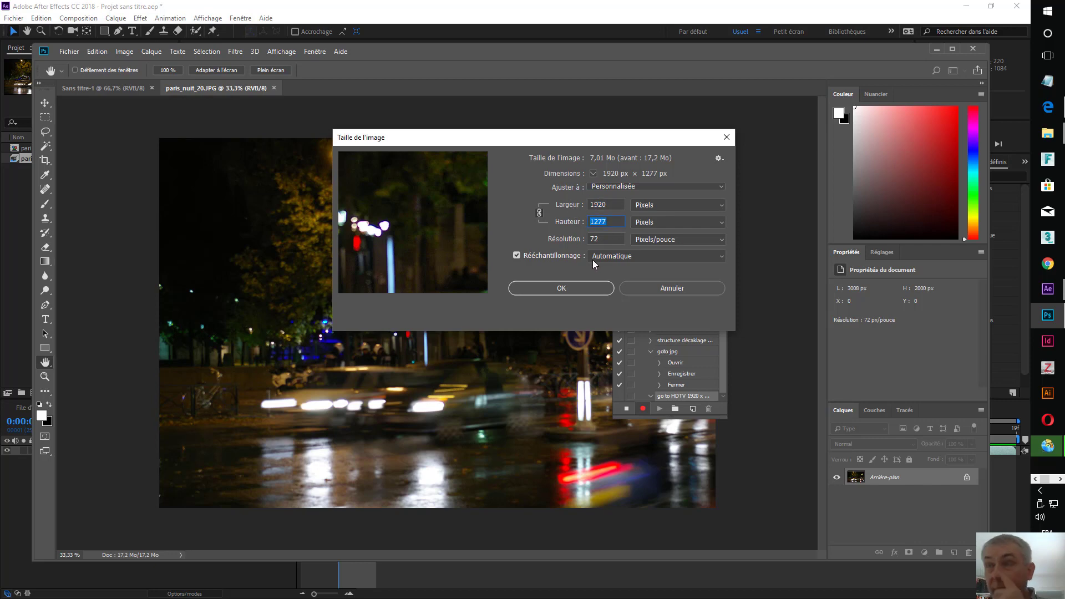
left_click(618, 221)
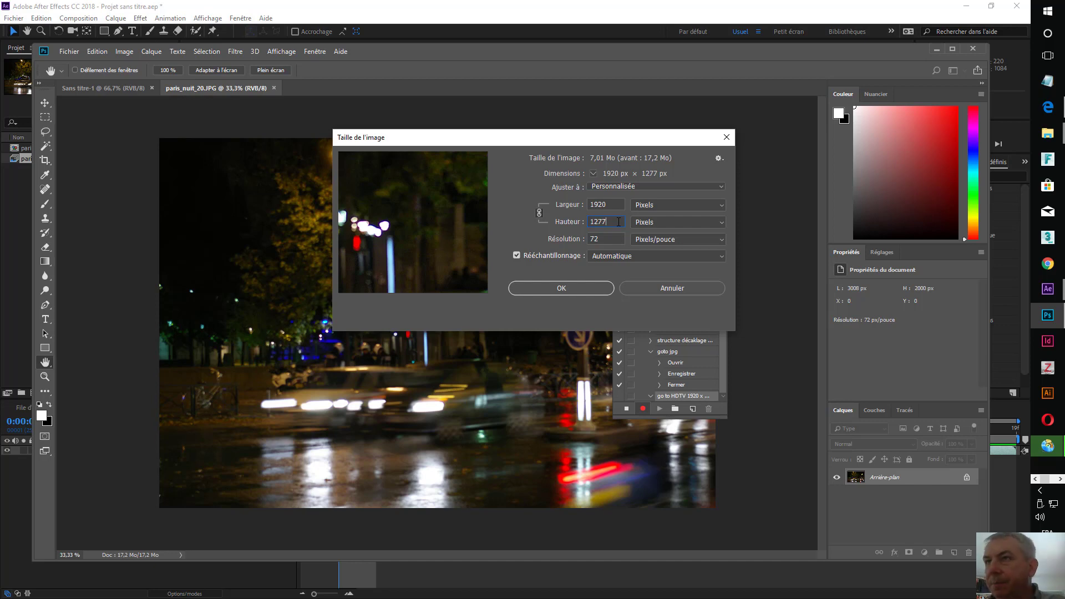
left_click(590, 288)
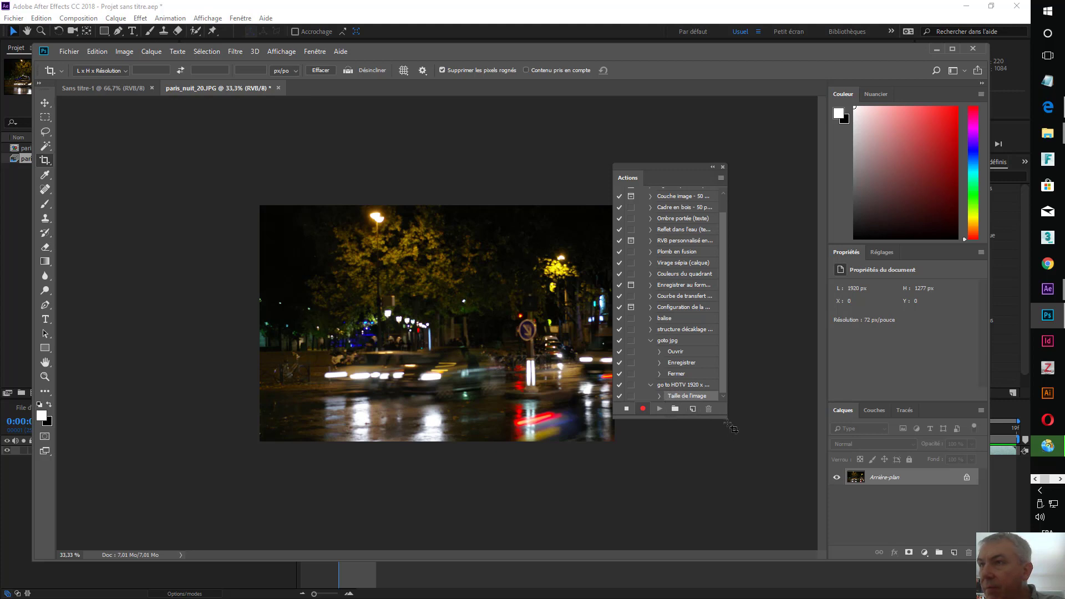
- Enlarge the Actions panel to review the recorded Taille de l'image settings, and stop recording before closing the panel
left_click_drag(777, 478, 874, 538)
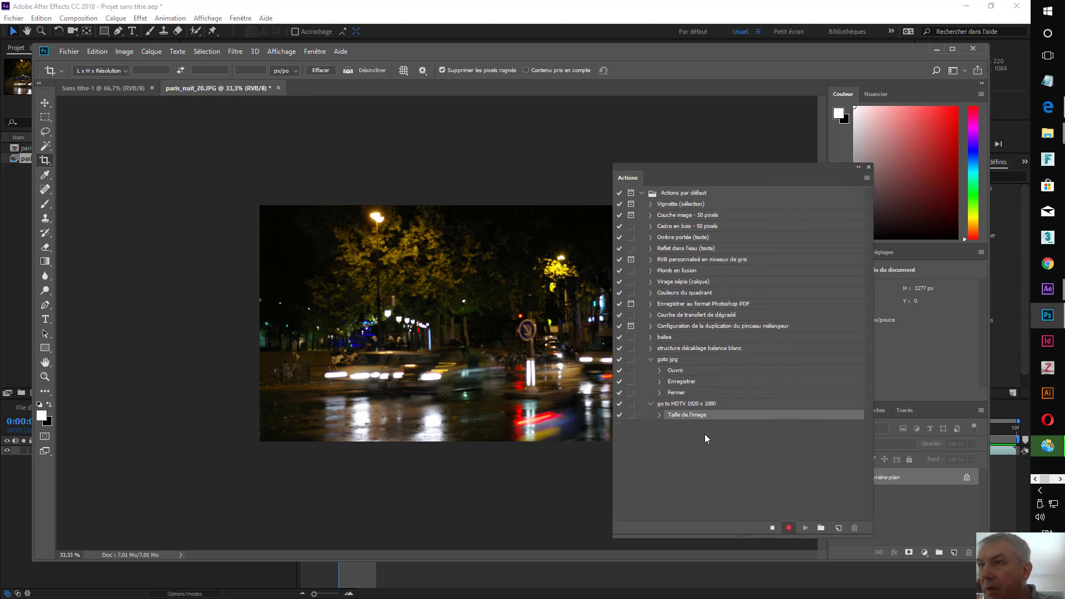
left_click(660, 416)
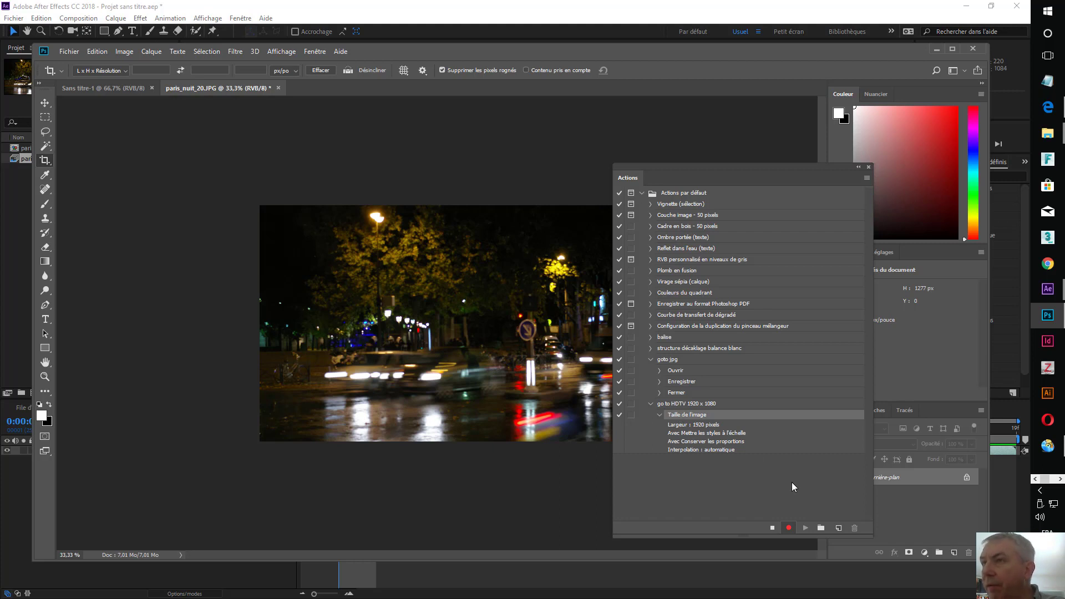
left_click(772, 529)
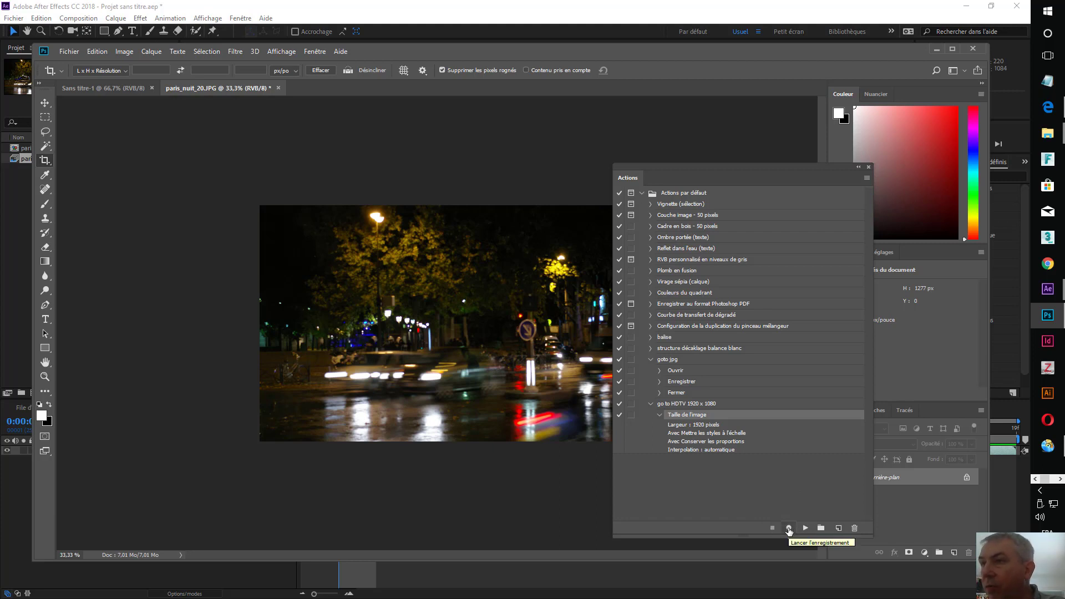
left_click(868, 168)
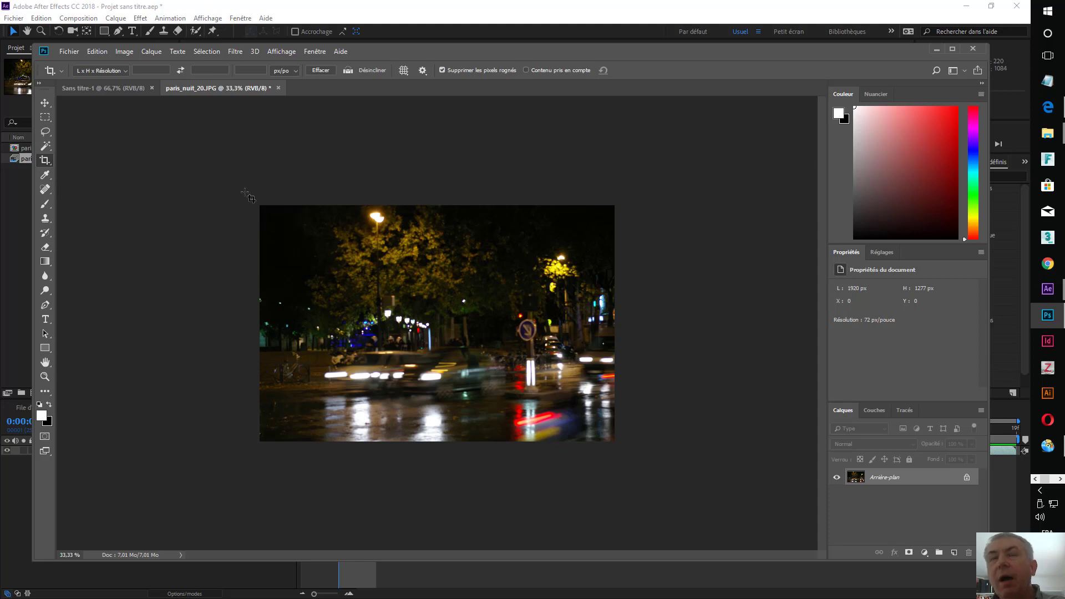
- Set up a batch process with the "go to HDTV 1920 x 1080" action from Actions par défaut, keeping Enregistrer et fermer as destination
left_click(69, 51)
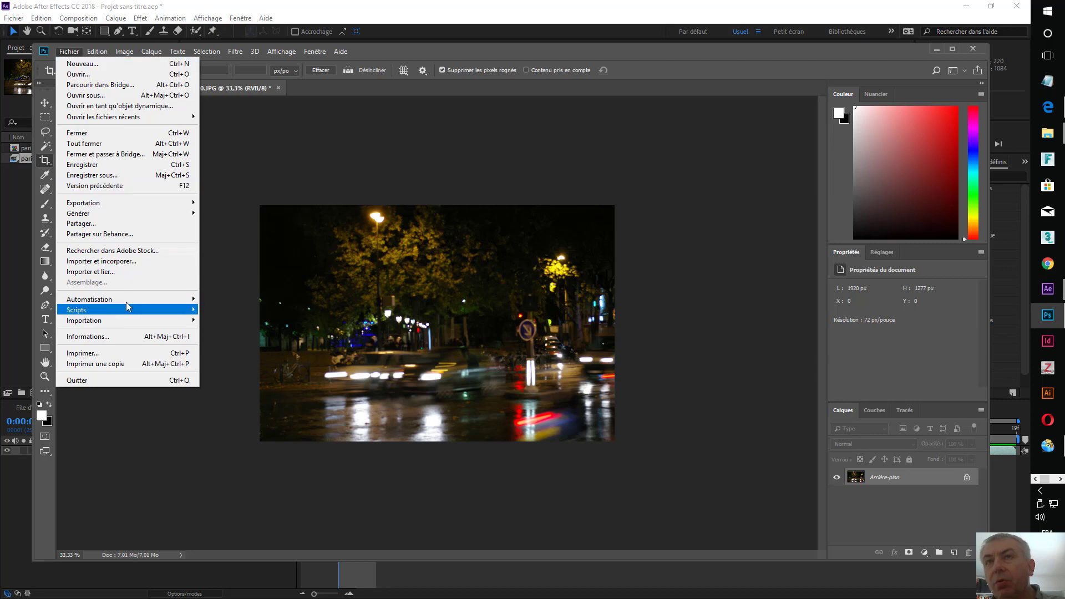
mouse_move(127, 302)
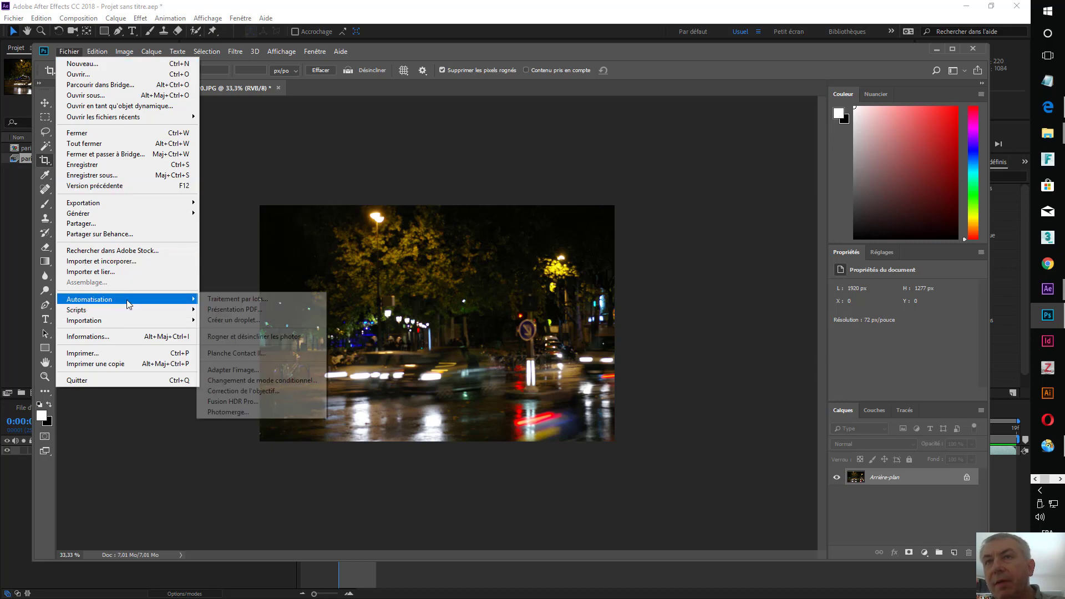
left_click(218, 299)
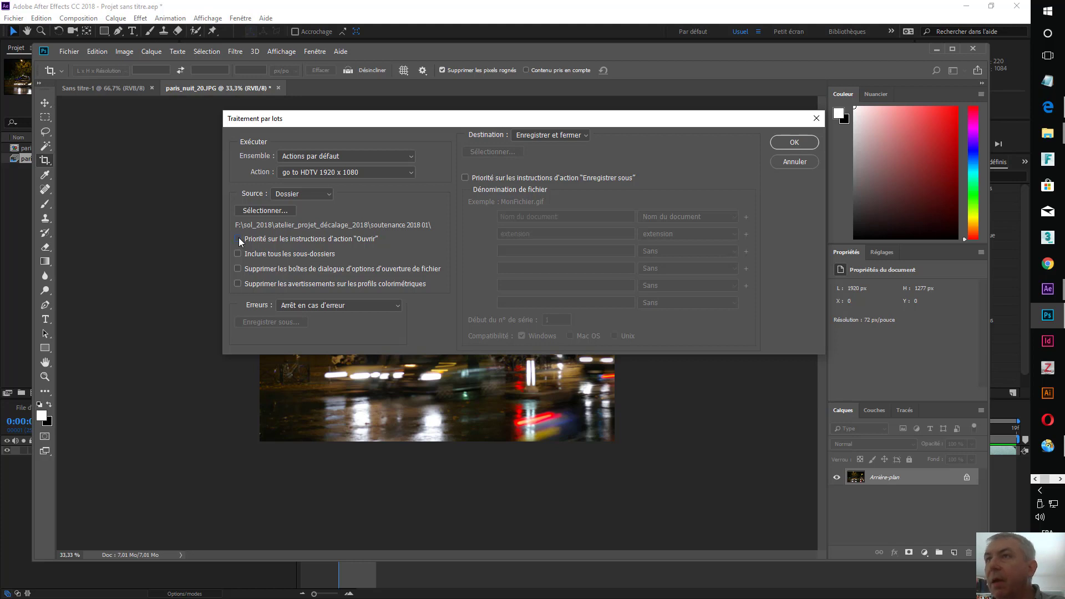
left_click(545, 136)
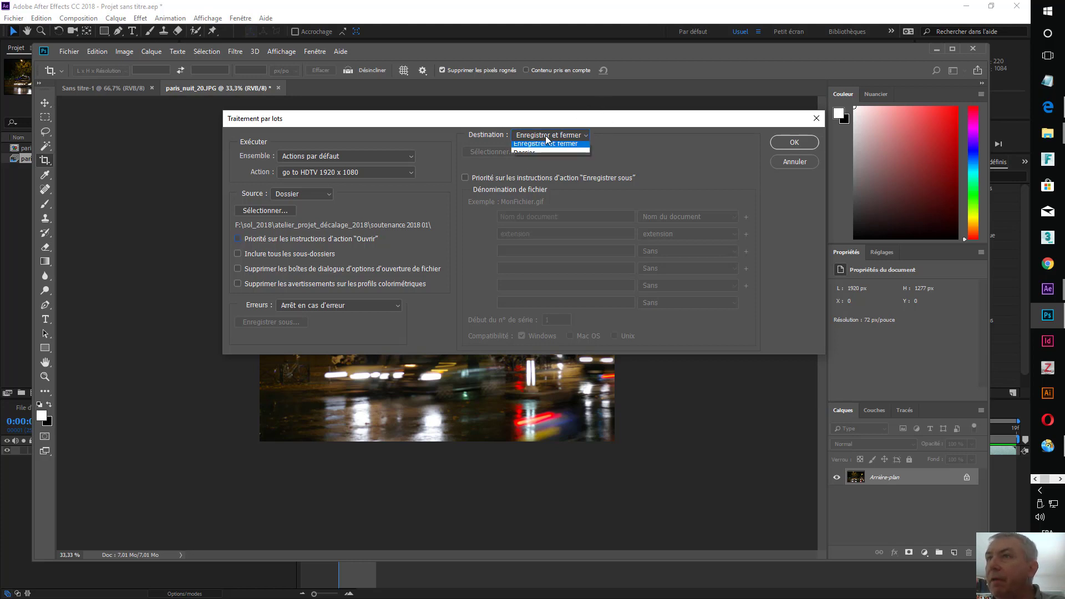
left_click(551, 157)
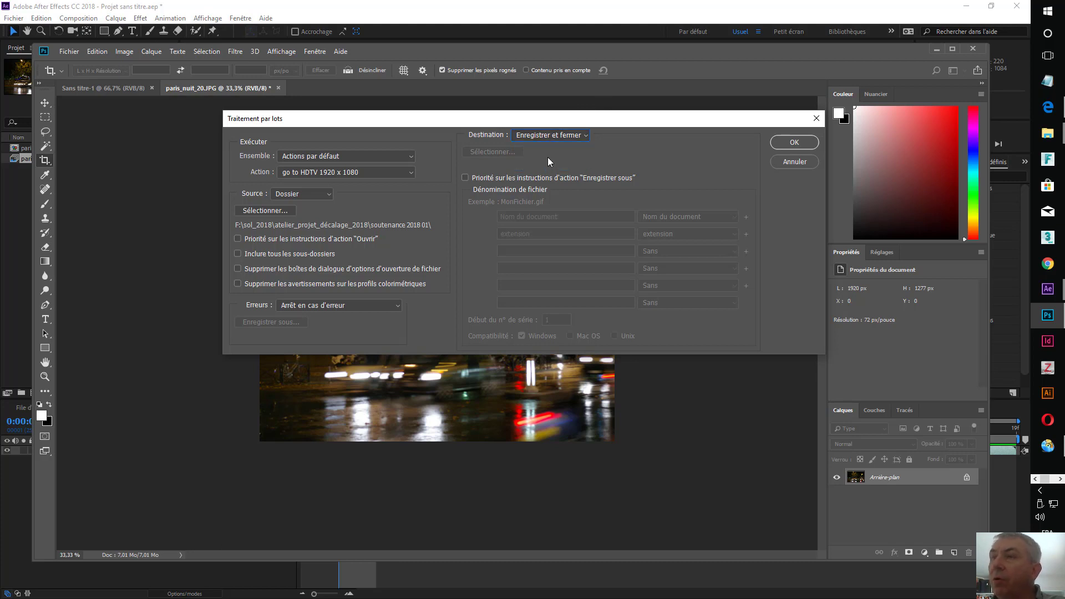
- Choose the animation folder on the Bureau as the batch source folder
left_click(288, 210)
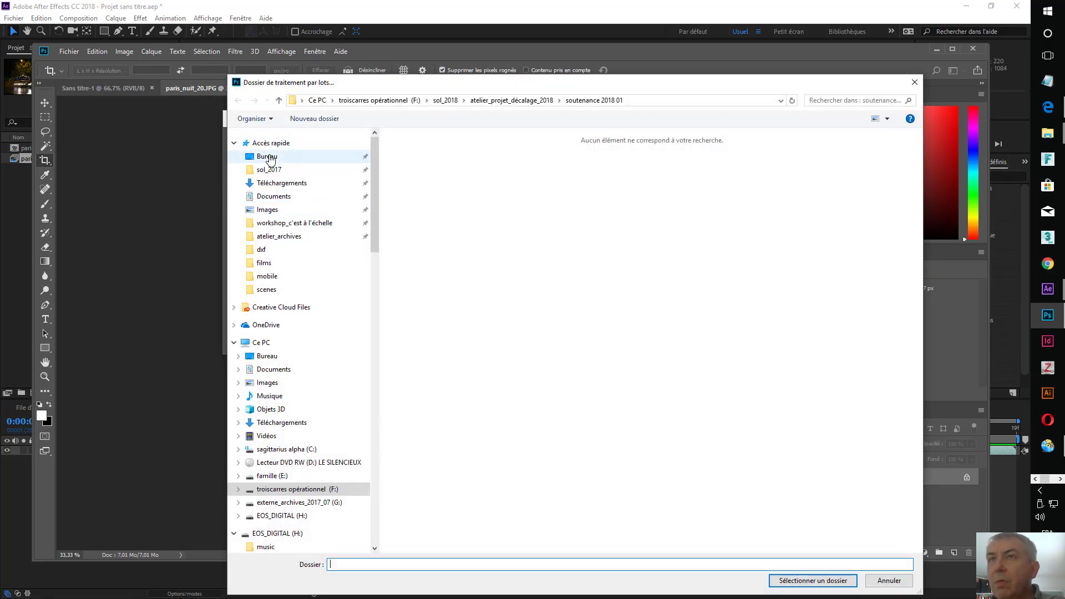
left_click(270, 160)
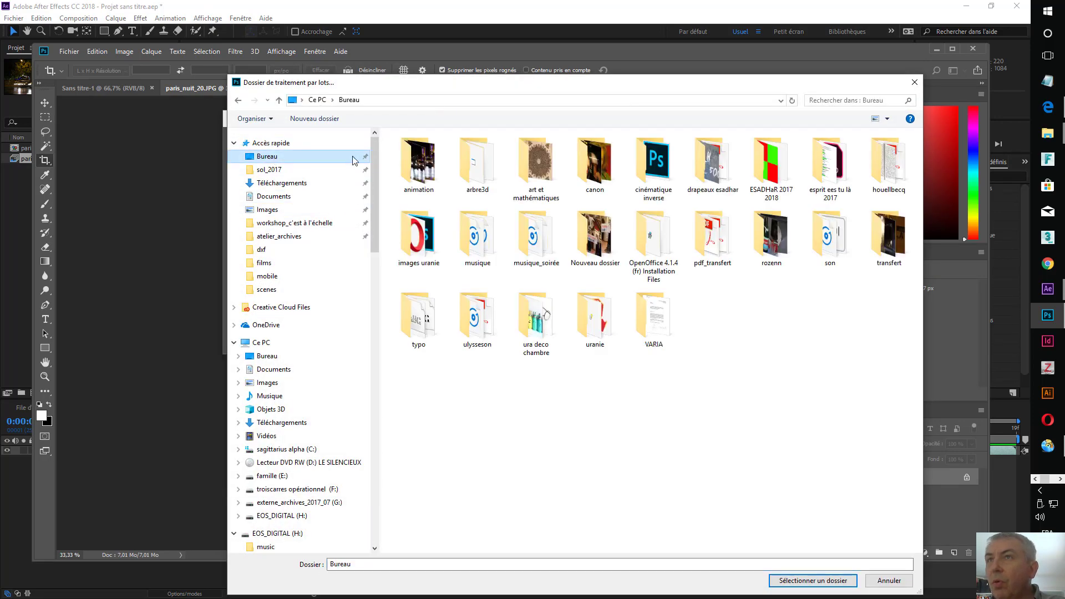
double_click(416, 156)
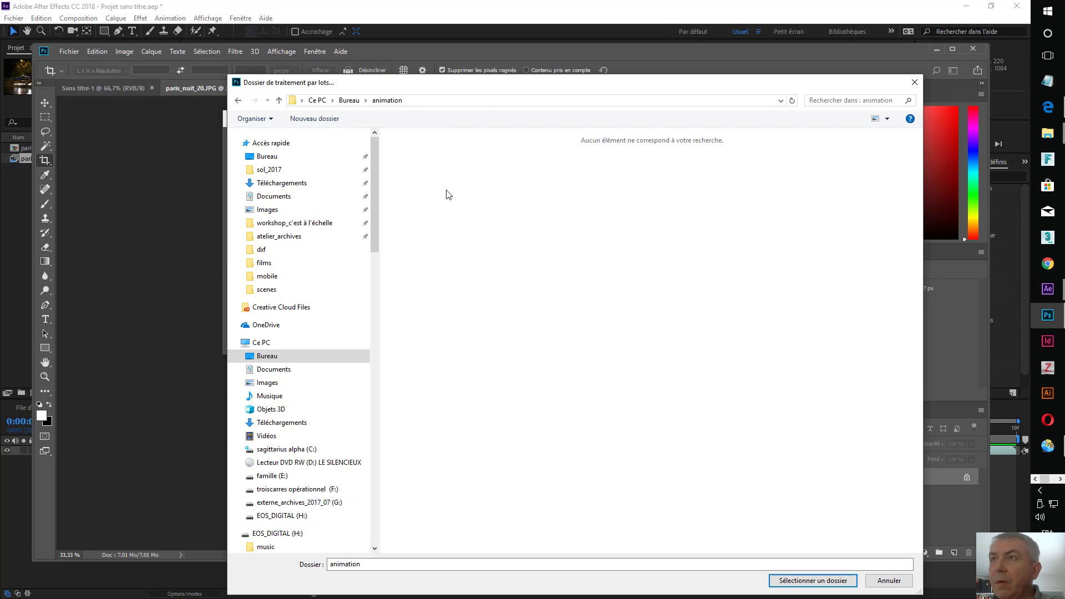
left_click(796, 581)
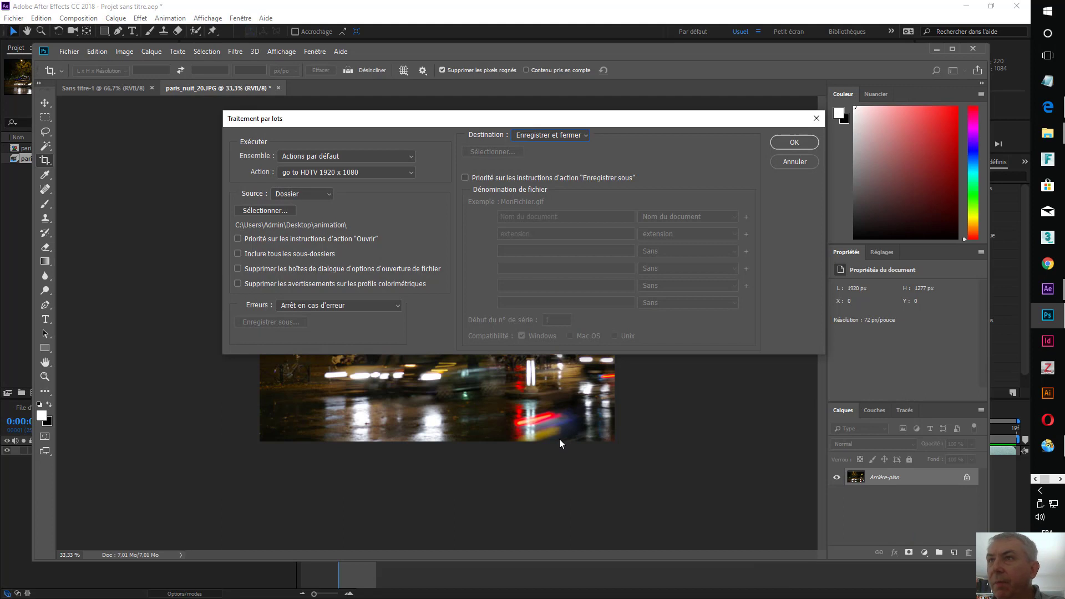
- Run the batch process and accept the JPEG options at quality 12 Maximum, de base ("standard") format, for each paris_nuit image
left_click(795, 142)
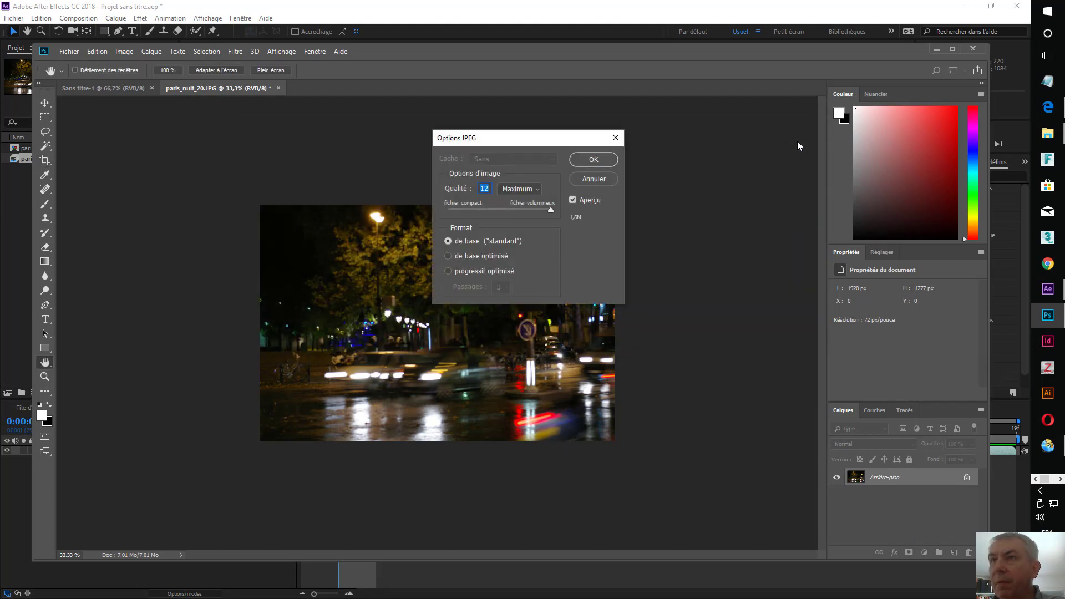
left_click(592, 161)
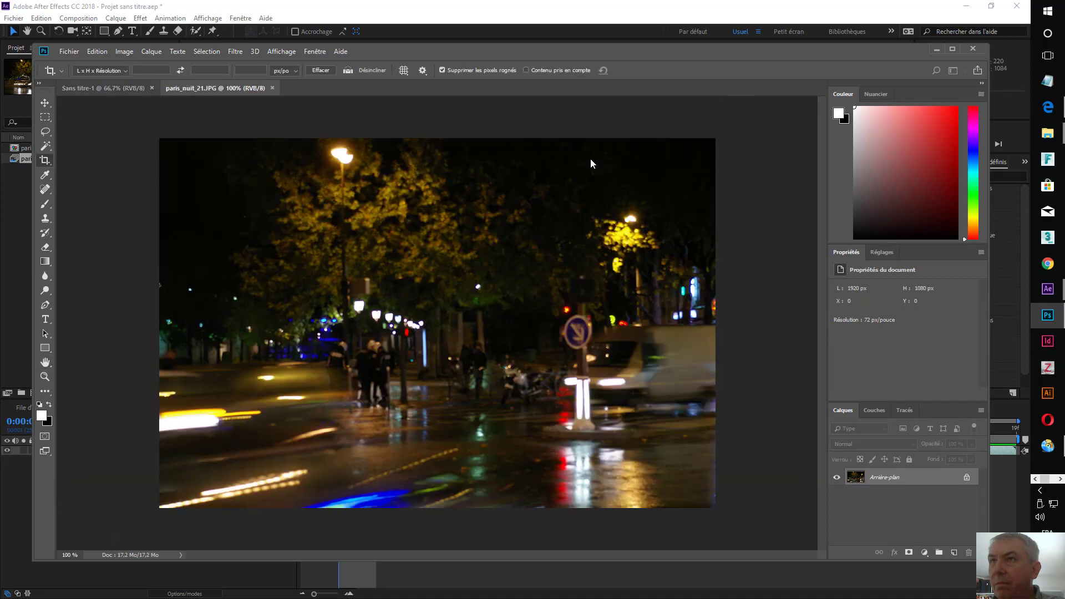
left_click(597, 152)
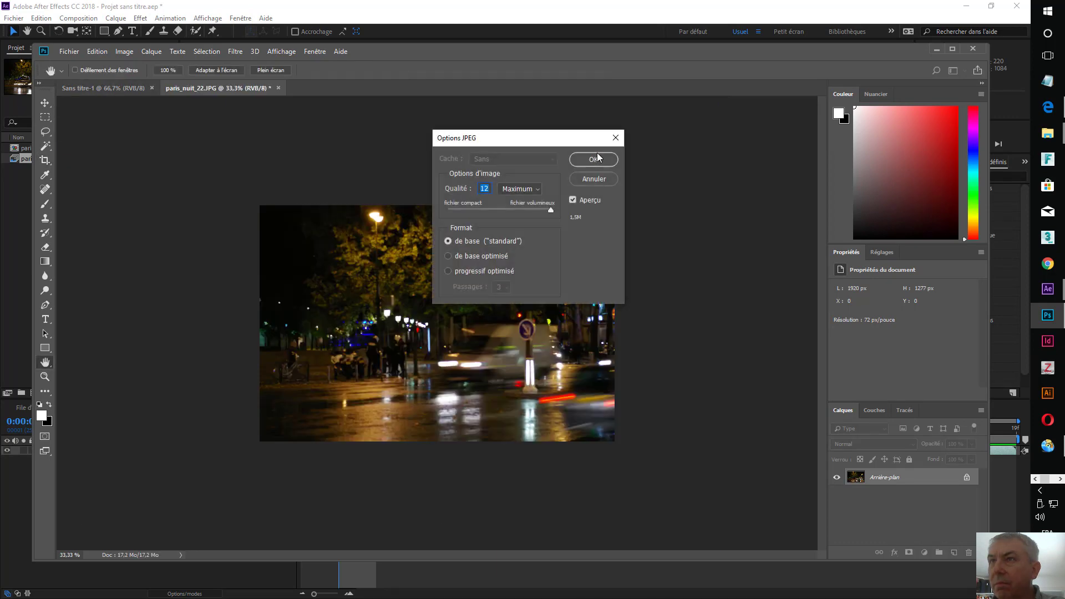
left_click(597, 154)
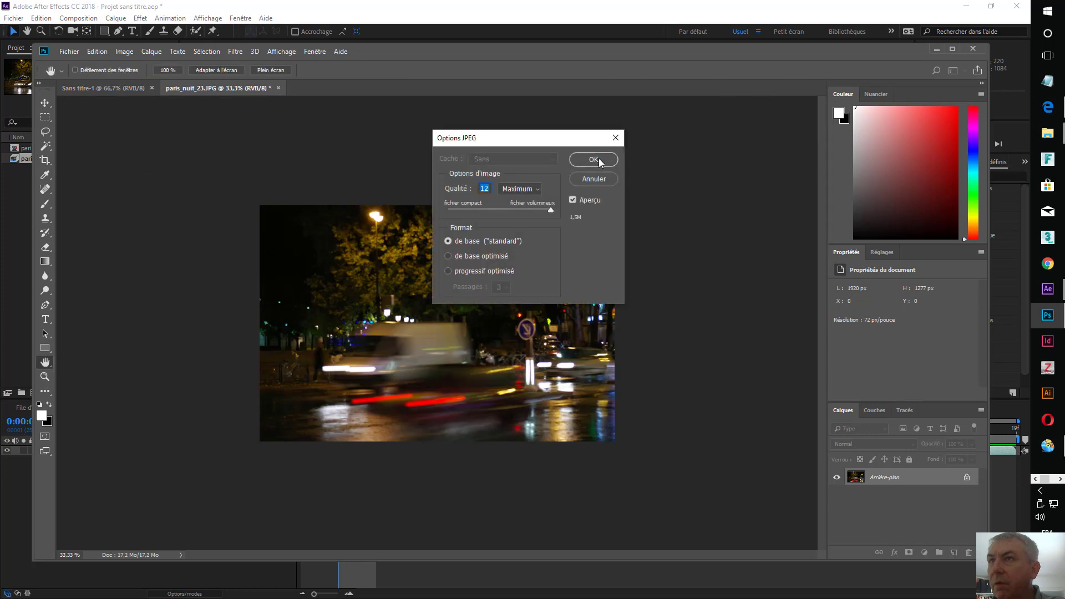
left_click(598, 158)
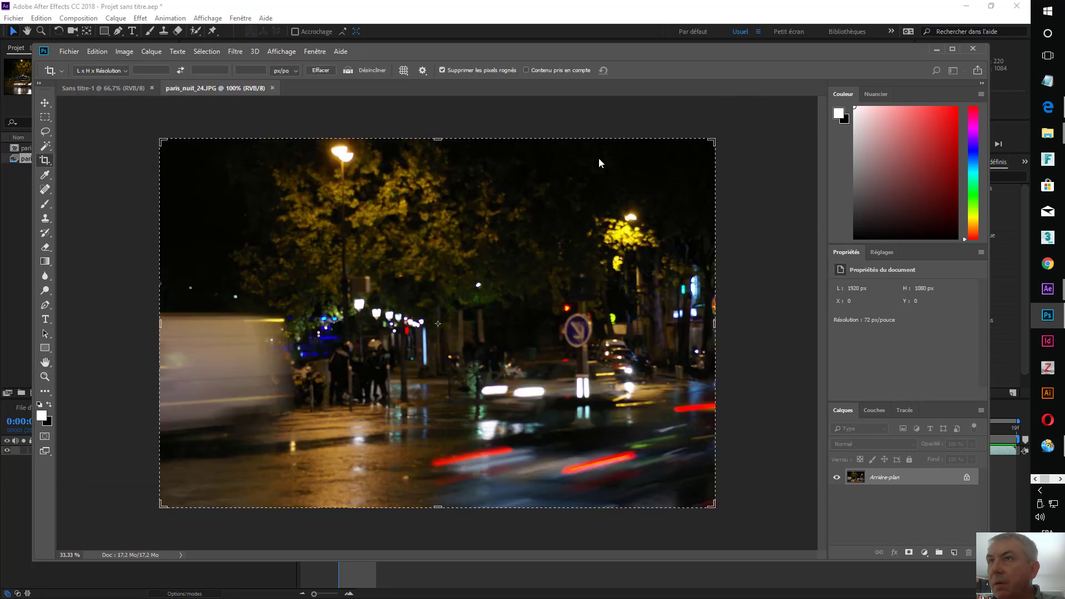
left_click(597, 158)
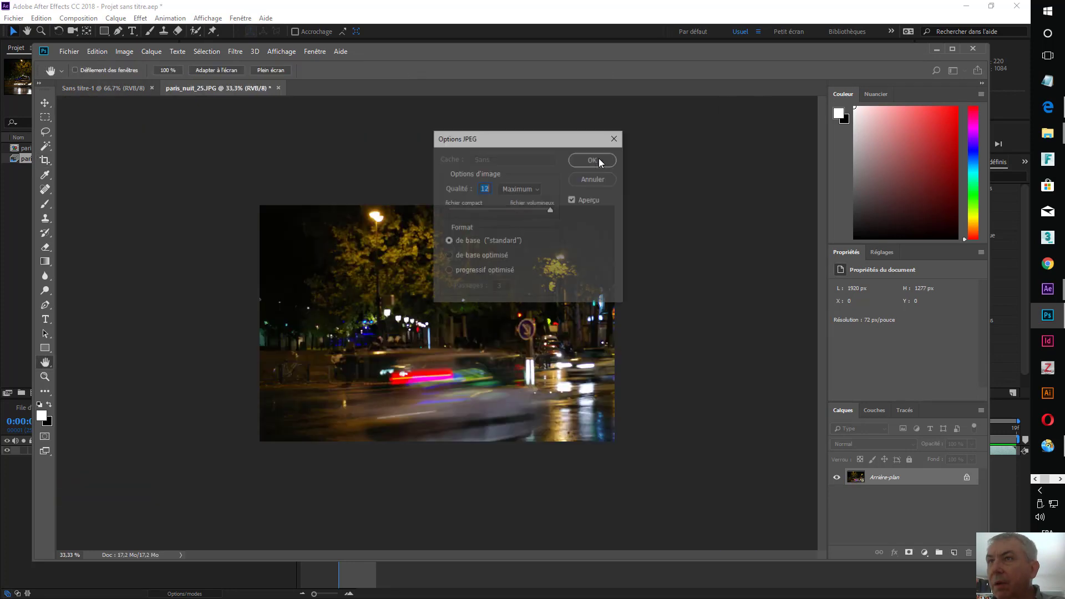
left_click(598, 158)
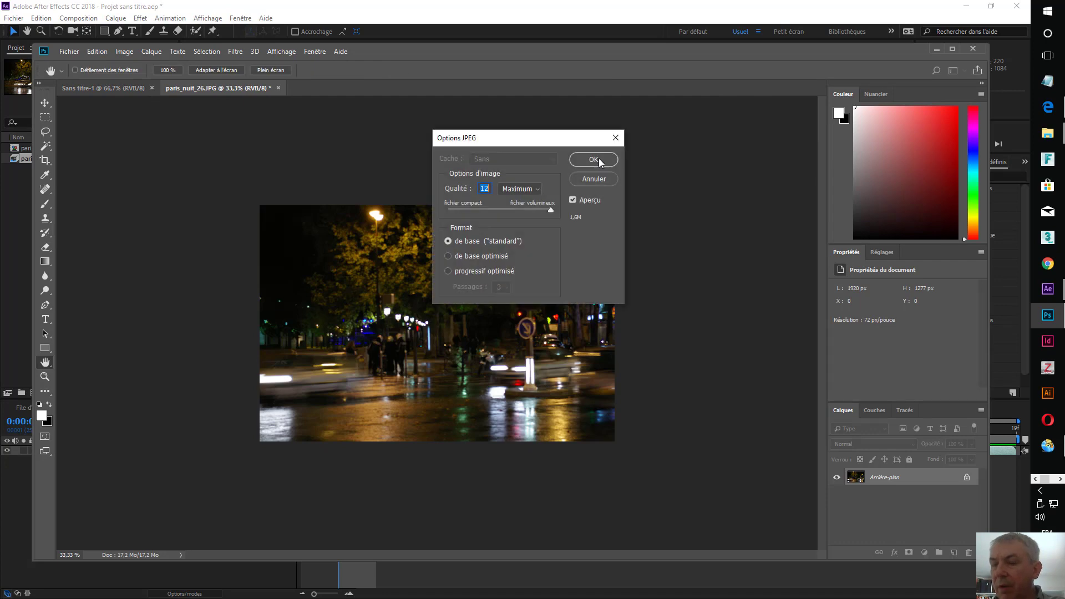
left_click(598, 158)
left_click(598, 159)
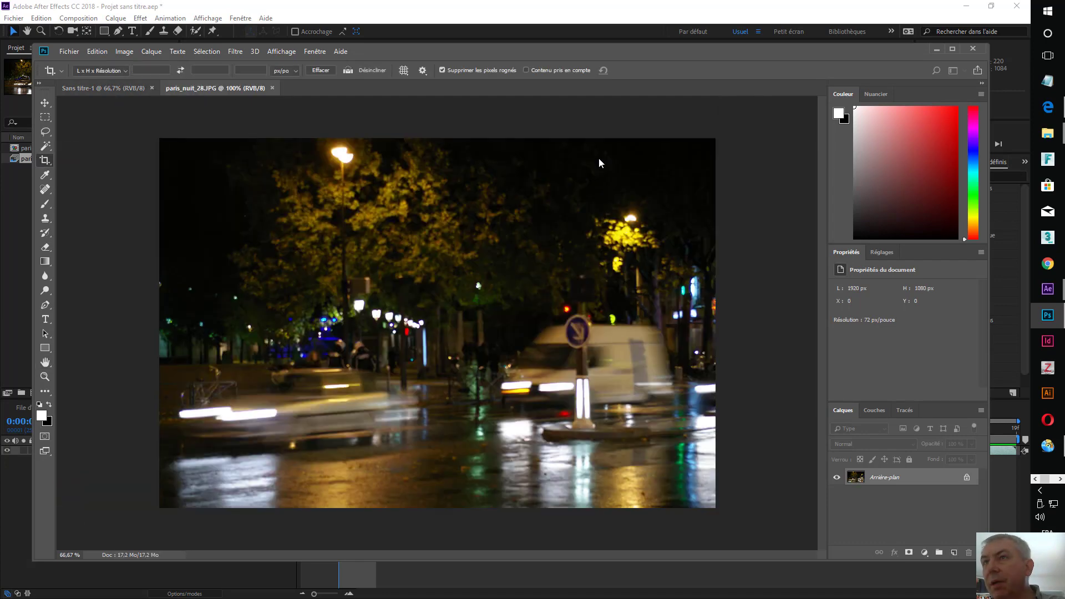
left_click(599, 158)
left_click(599, 158)
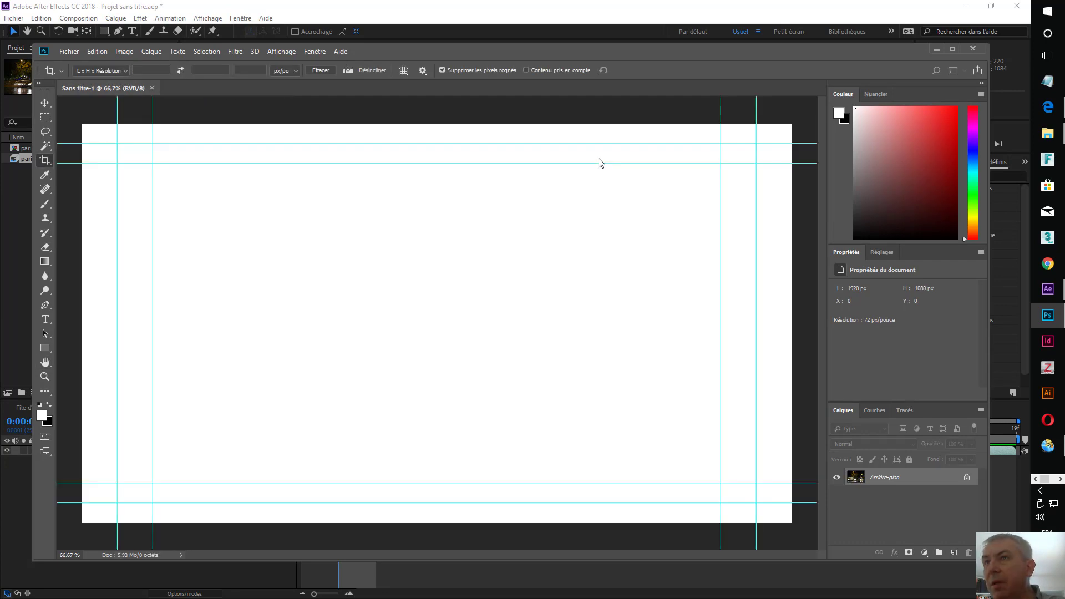
left_click(598, 159)
left_click(598, 159)
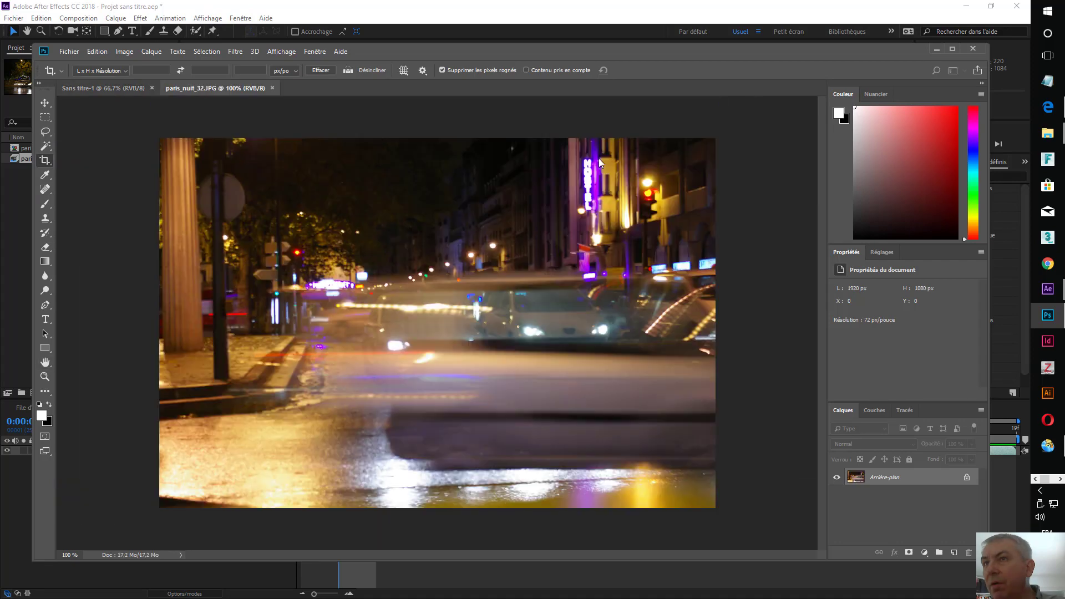
left_click(598, 158)
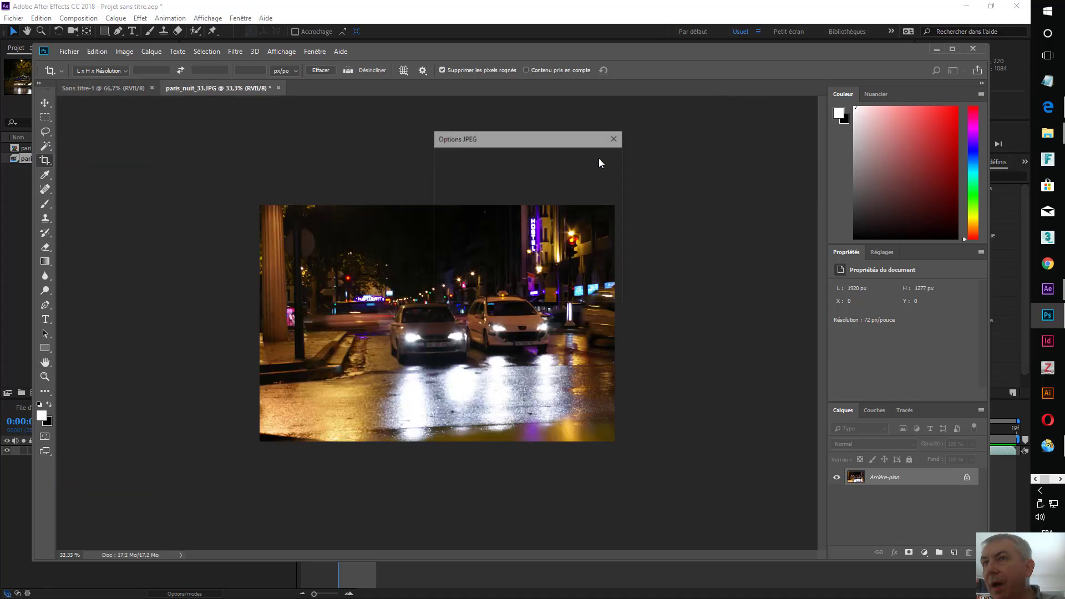
left_click(598, 159)
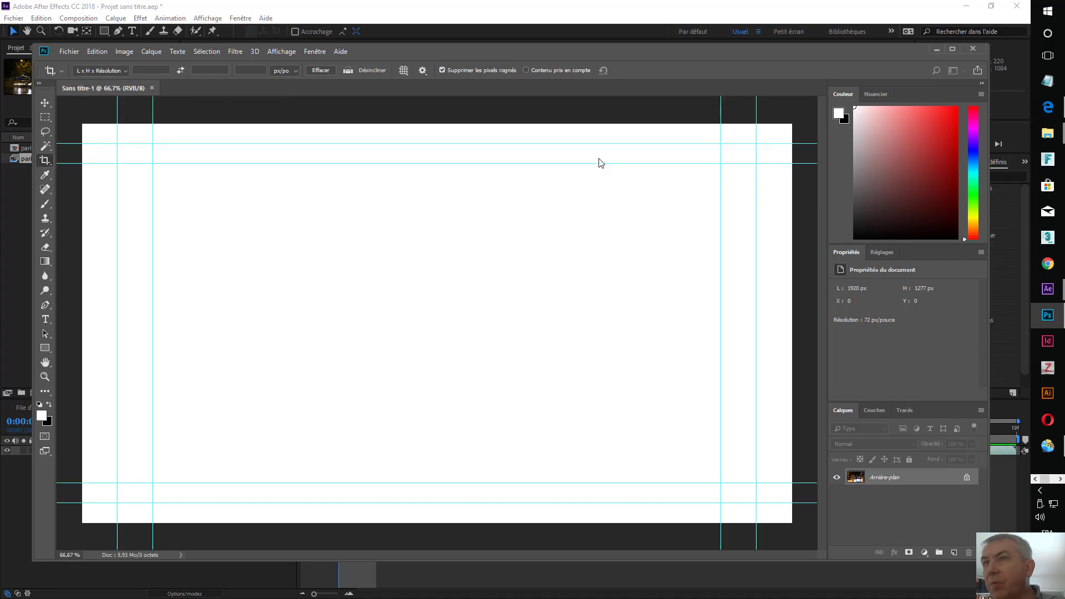
left_click(599, 159)
left_click(598, 159)
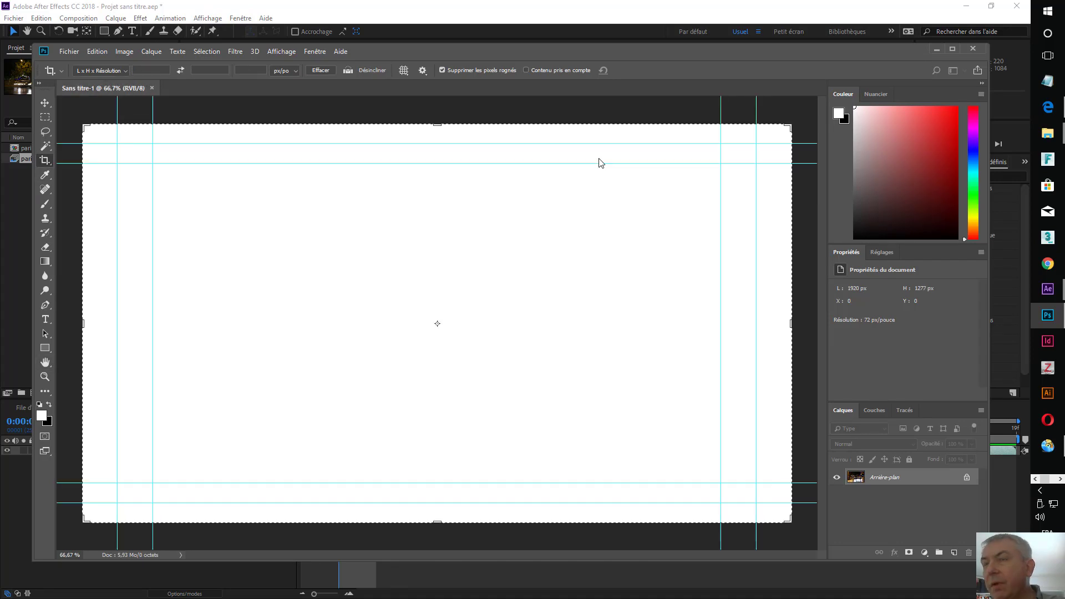
left_click(598, 160)
left_click(599, 160)
left_click(599, 160)
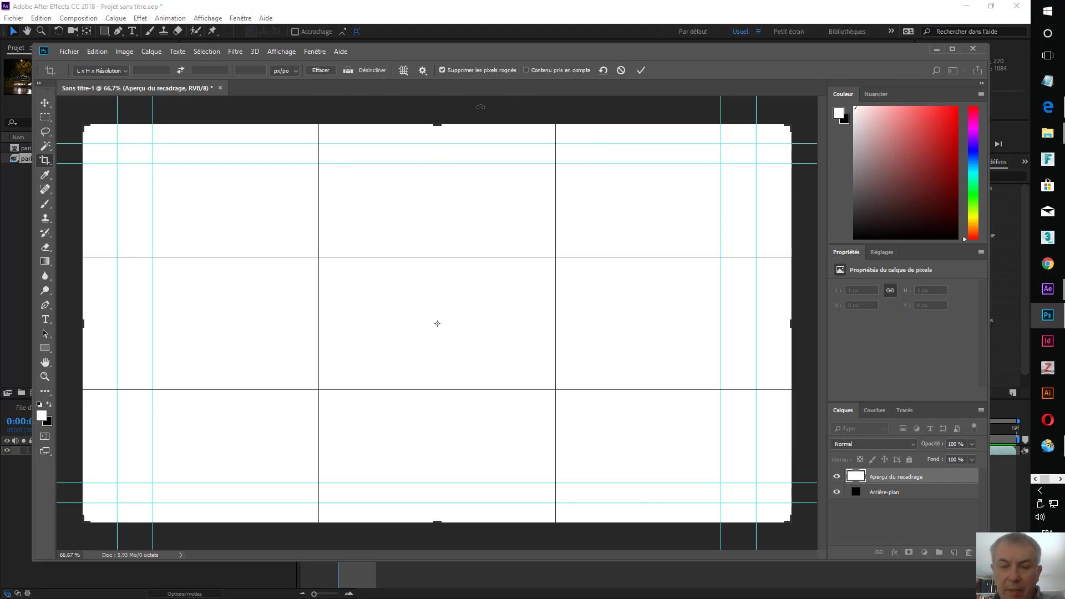
- Commit the pending crop on the blank Sans titre-1 document and close it without saving
left_click(70, 52)
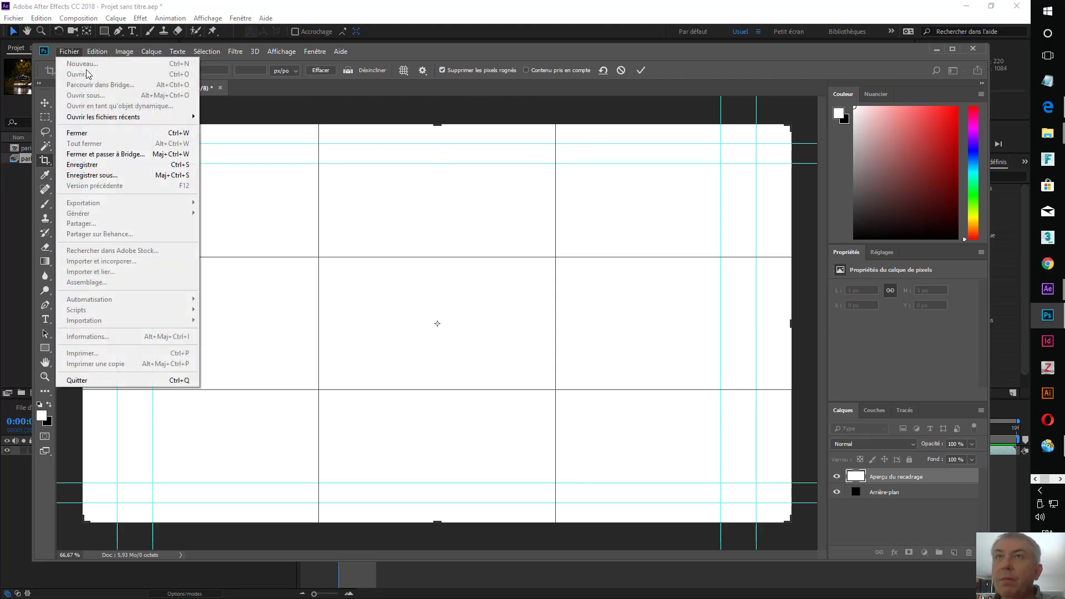
left_click(656, 120)
key("Return")
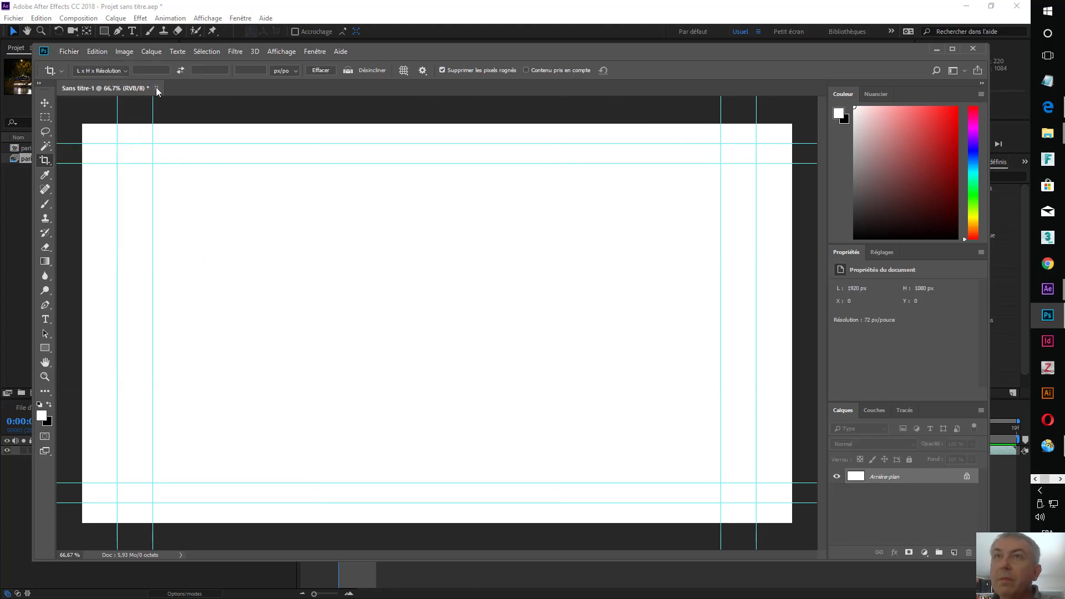
left_click(156, 88)
left_click(525, 244)
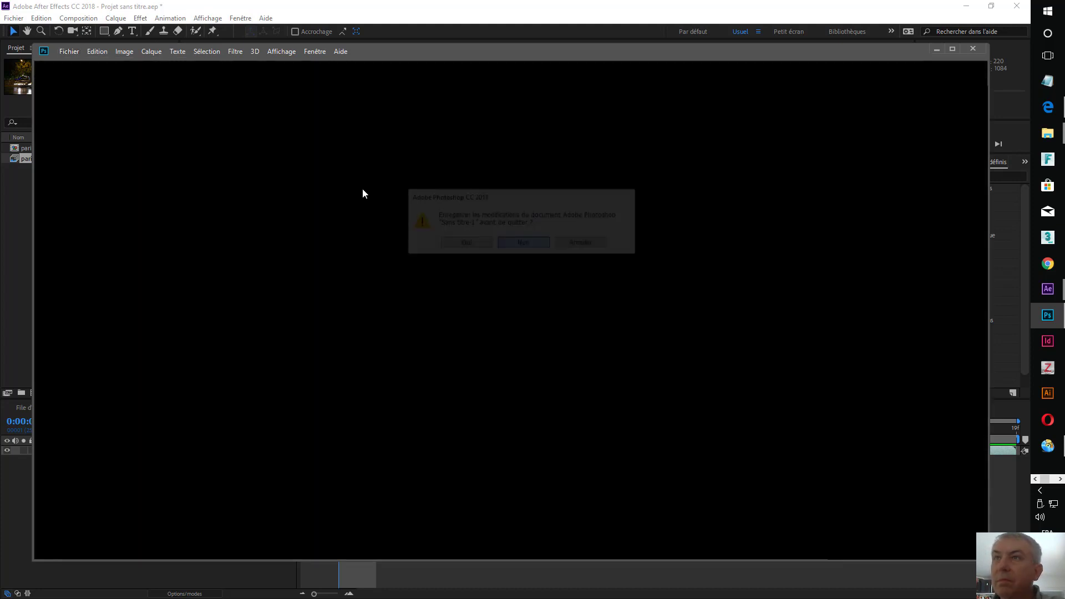
- Open the paris_nuit_20 image from the animation folder
left_click(69, 51)
left_click(78, 72)
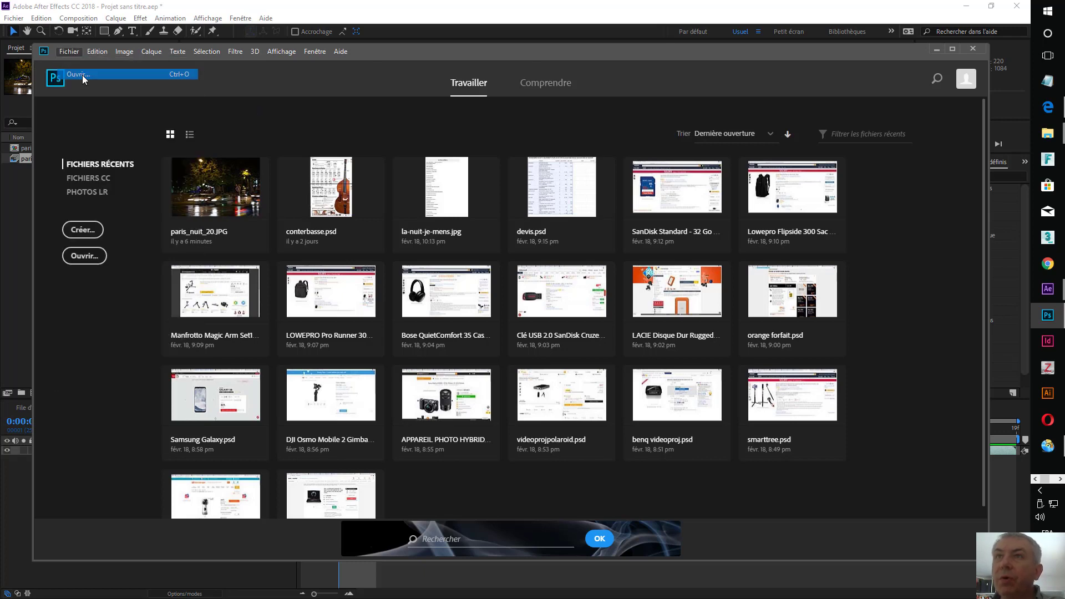
left_click(239, 124)
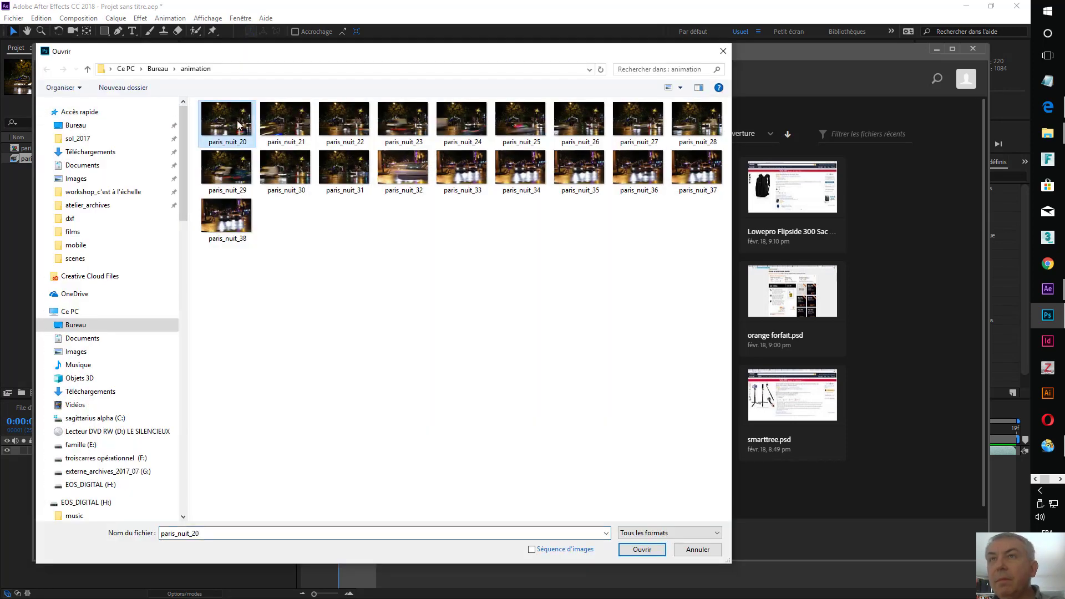
double_click(238, 125)
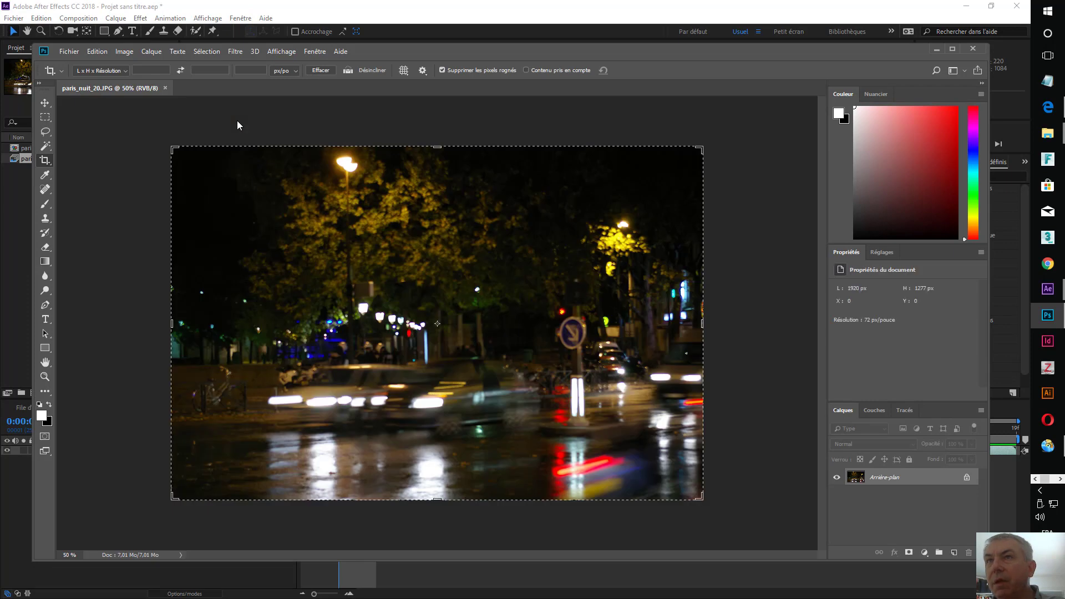
- Check the processed paris_nuit_20 photo's pixel dimensions and resolution in the Taille de l'image settings, then dismiss them
left_click(124, 51)
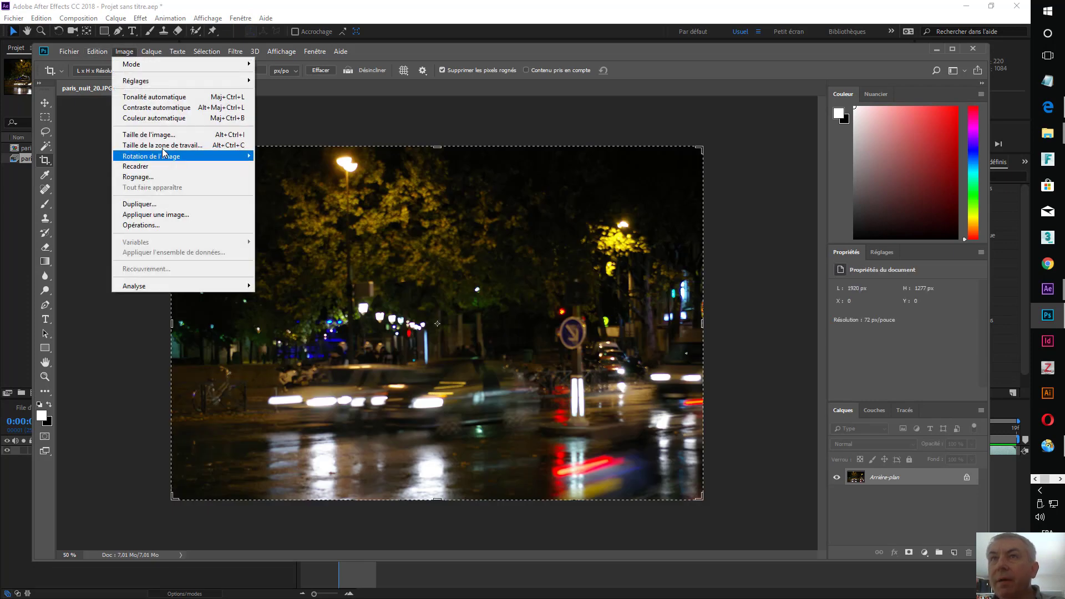
left_click(164, 136)
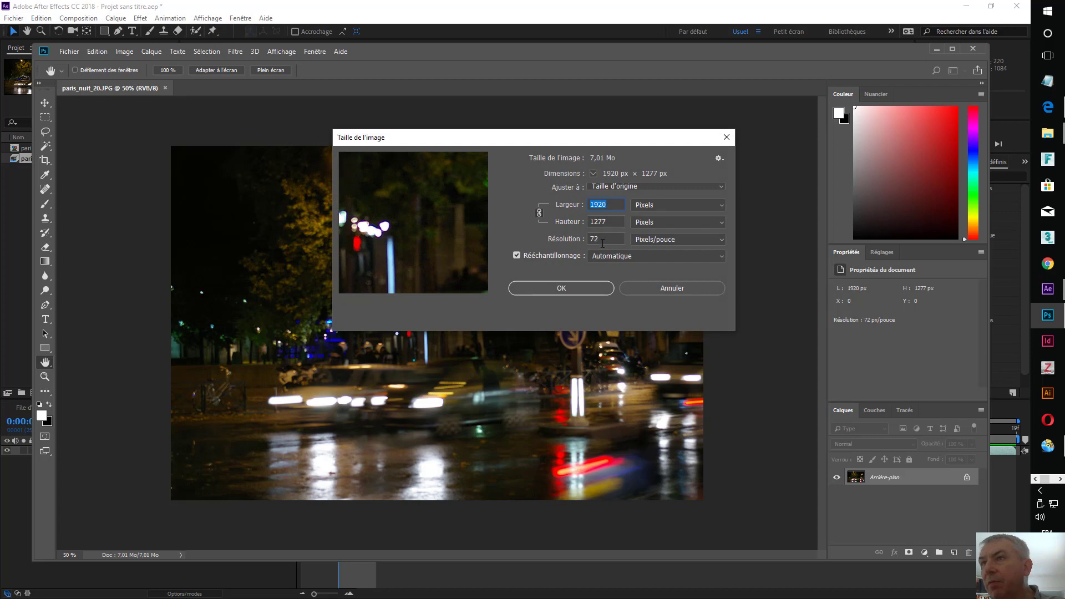
left_click(590, 289)
key("c")
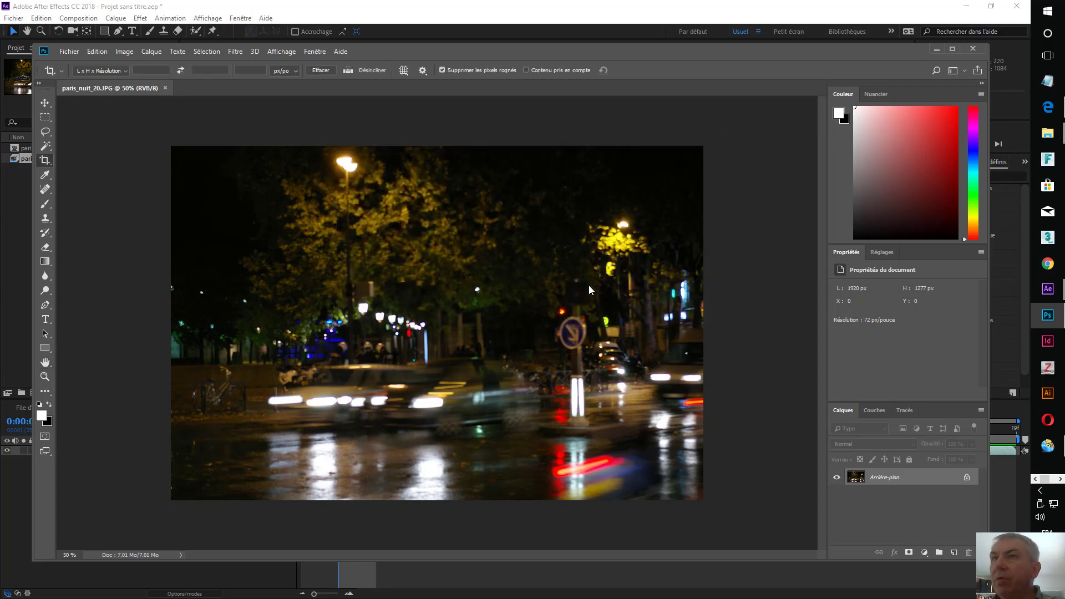
- Switch to After Effects and import the resized paris_nuit image sequence from the animation folder, creating a composition from it
left_click(25, 275)
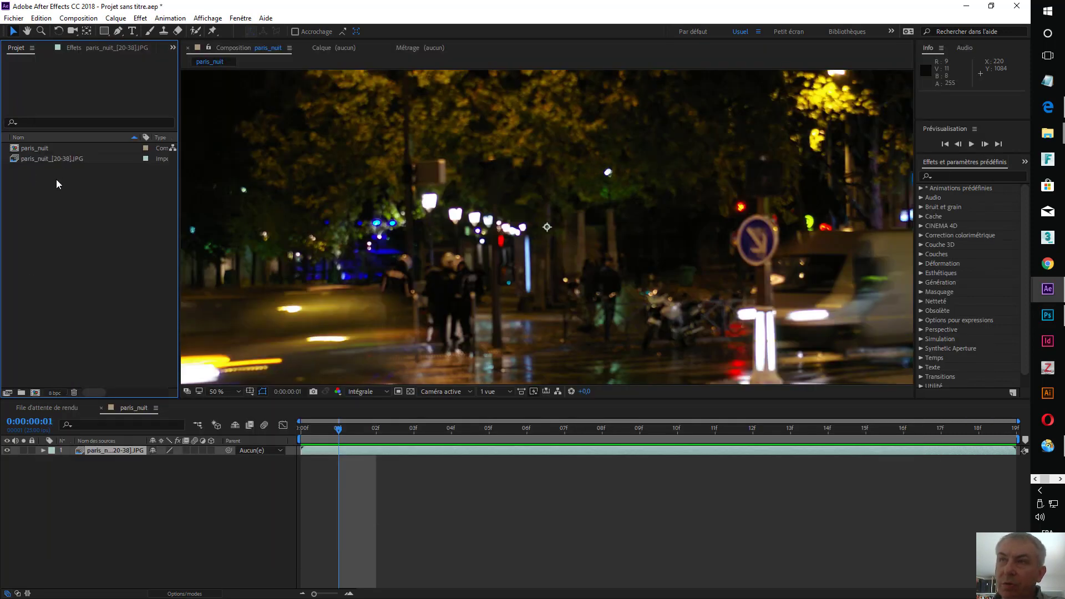
right_click(45, 203)
mouse_move(114, 260)
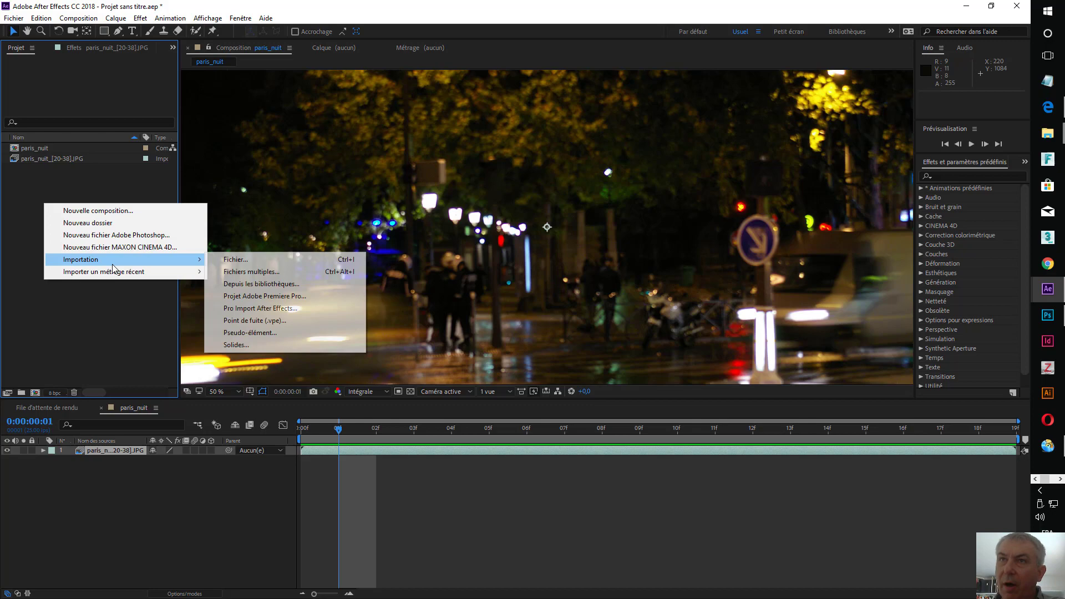
left_click(268, 259)
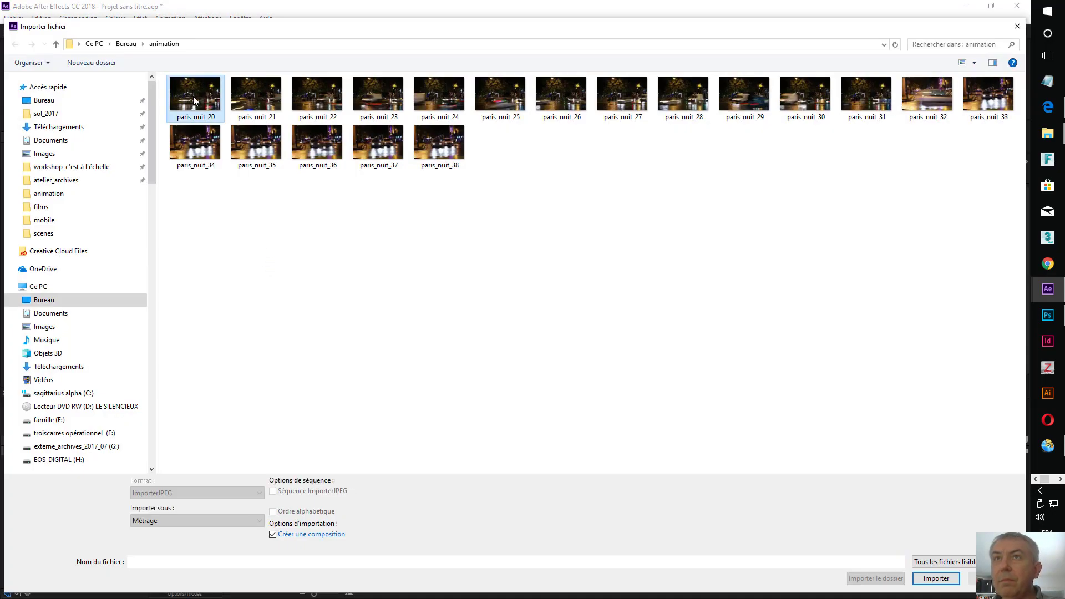
double_click(193, 95)
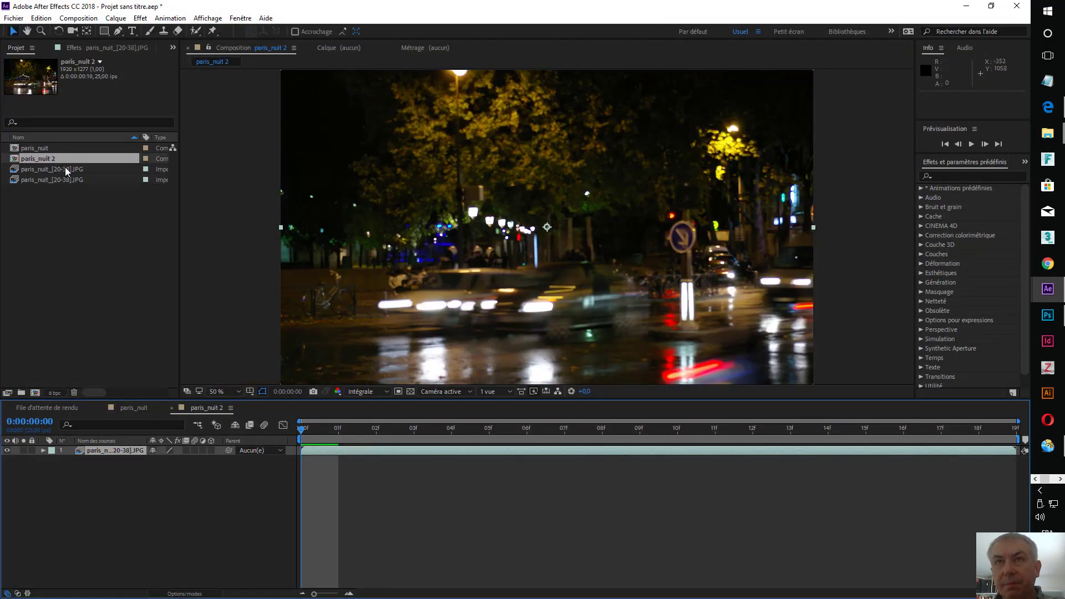
- Compare the pixel dimensions of the two imported paris_nuit_[20-38].JPG sequences in the project
left_click(20, 183)
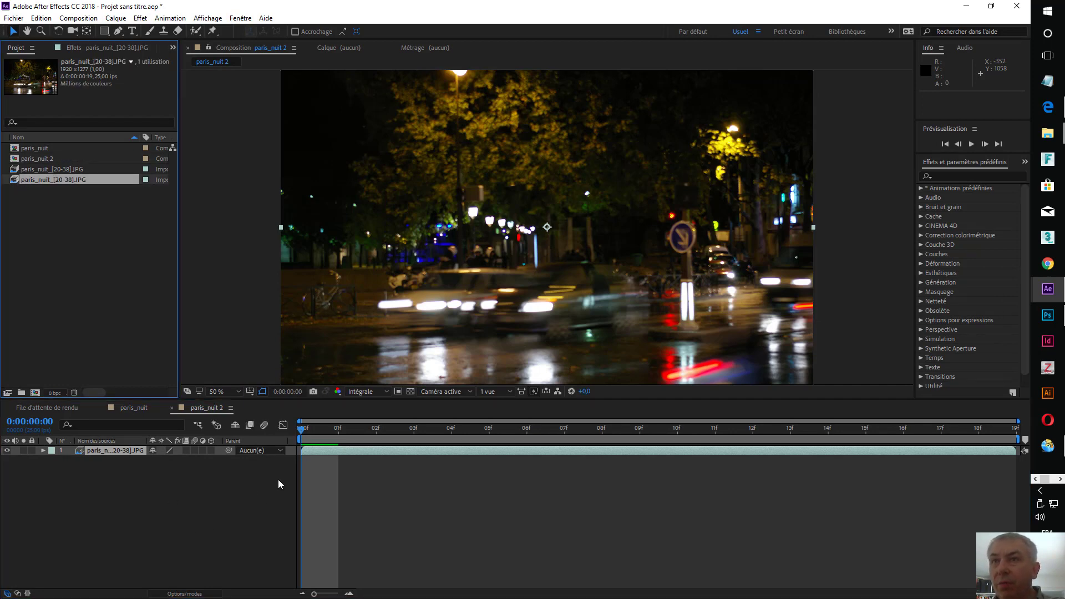
left_click(302, 433)
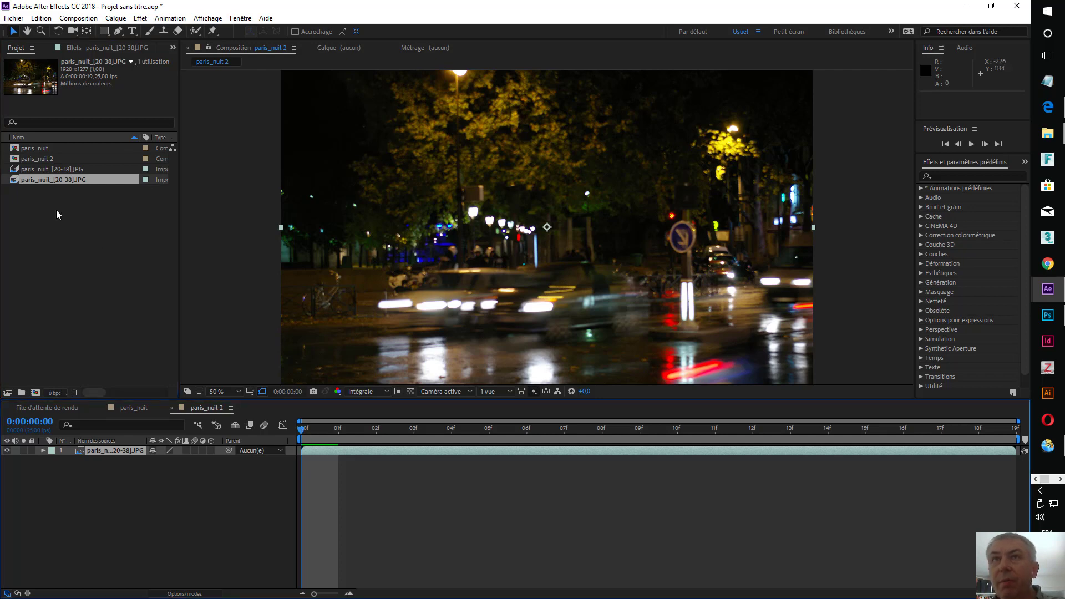
left_click(33, 169)
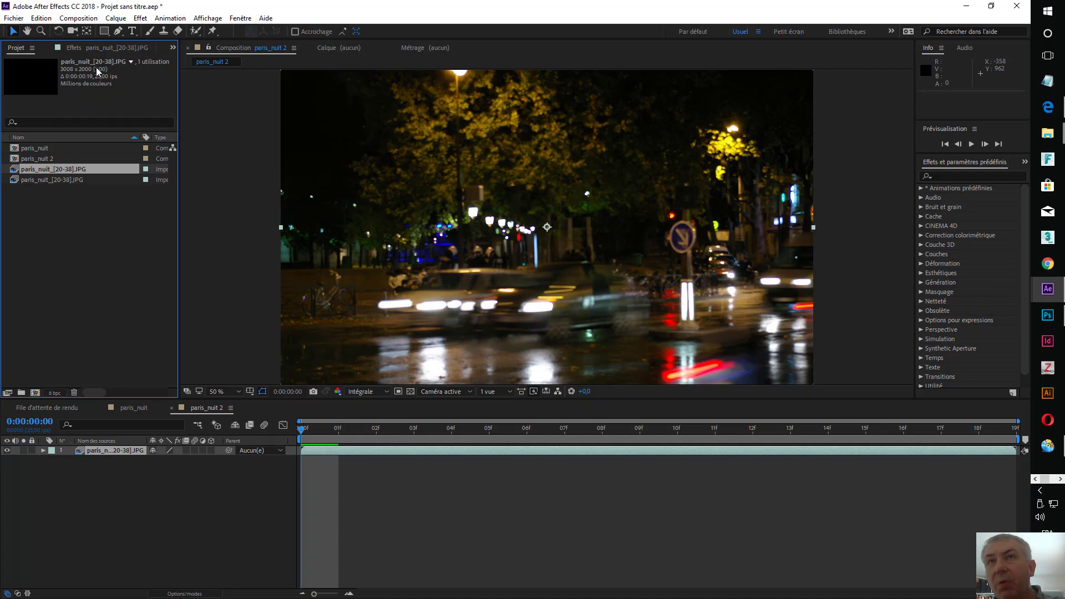
left_click(20, 180)
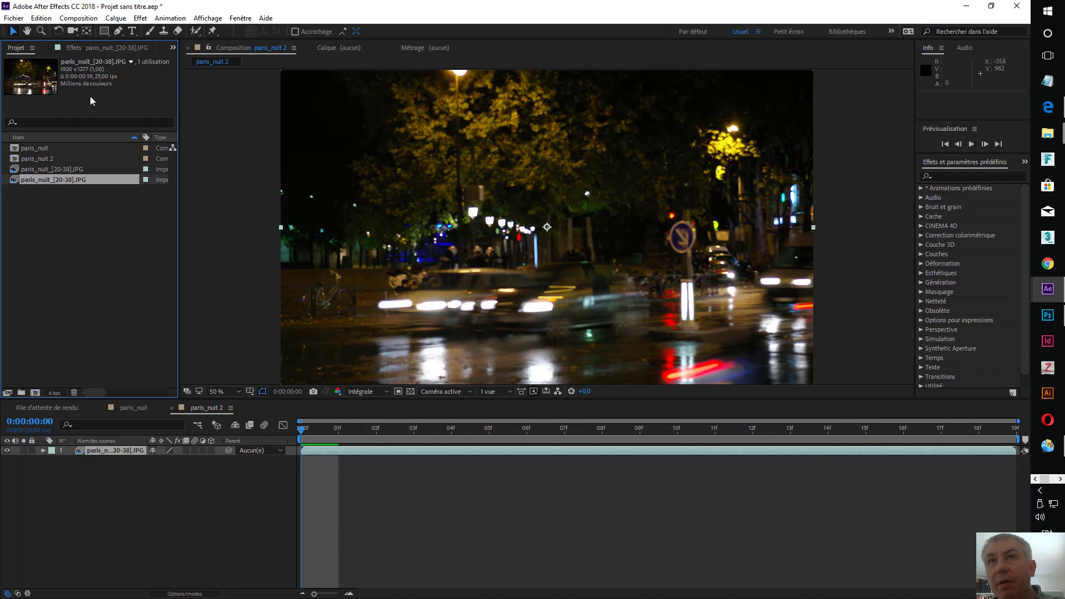
- Create a new composition named expe with the HDTV 1080 25 preset and a 10-second duration
right_click(50, 259)
left_click(155, 250)
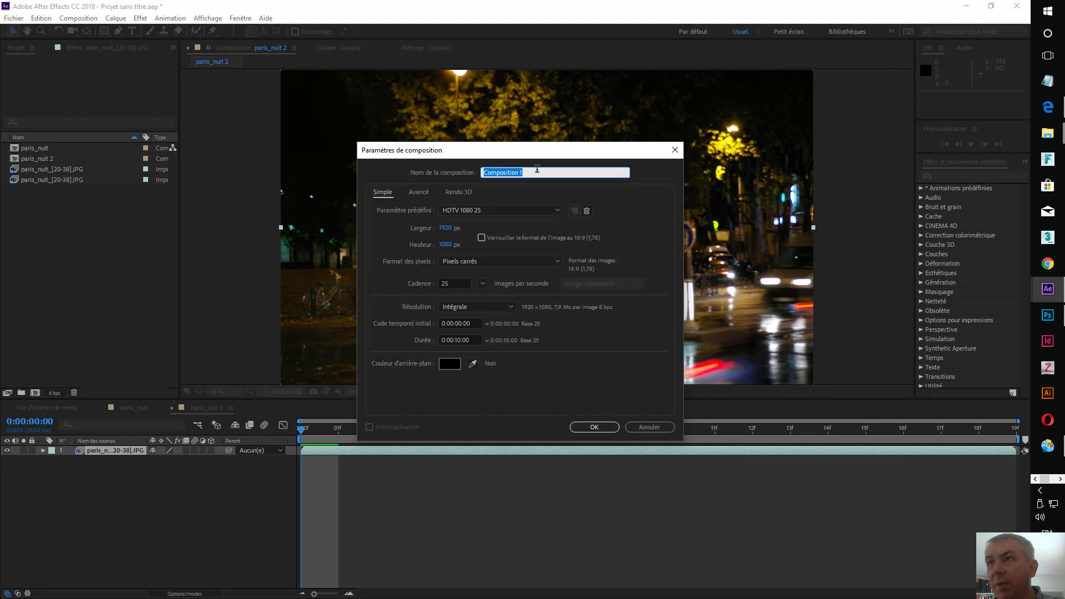
type("expe")
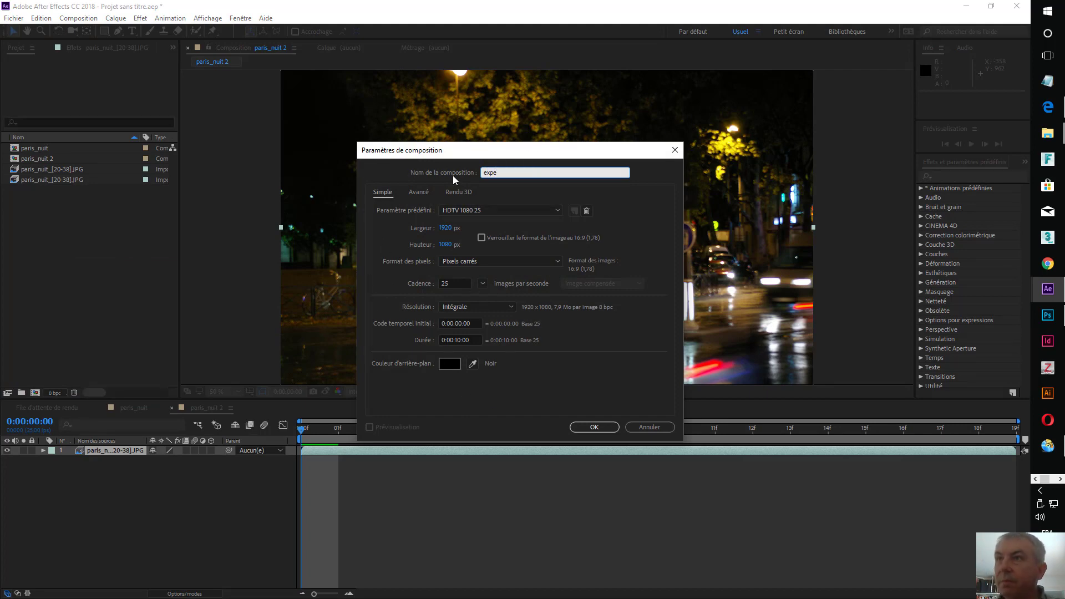
key("Return")
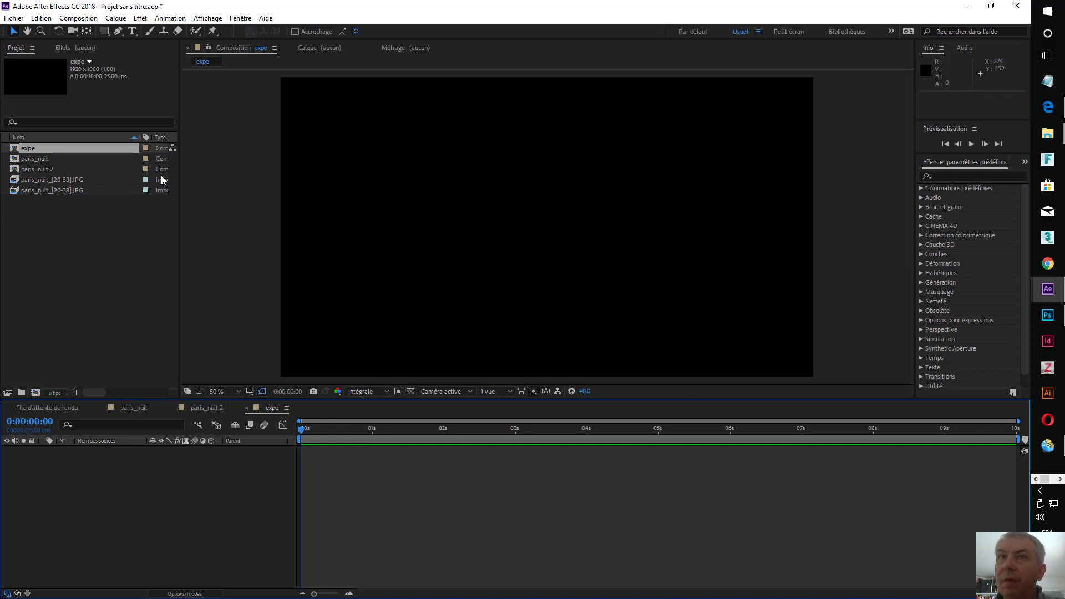
- Add the 1920-pixel-wide paris_nuit sequence to the expe composition's timeline and play a short preview
left_click(14, 180)
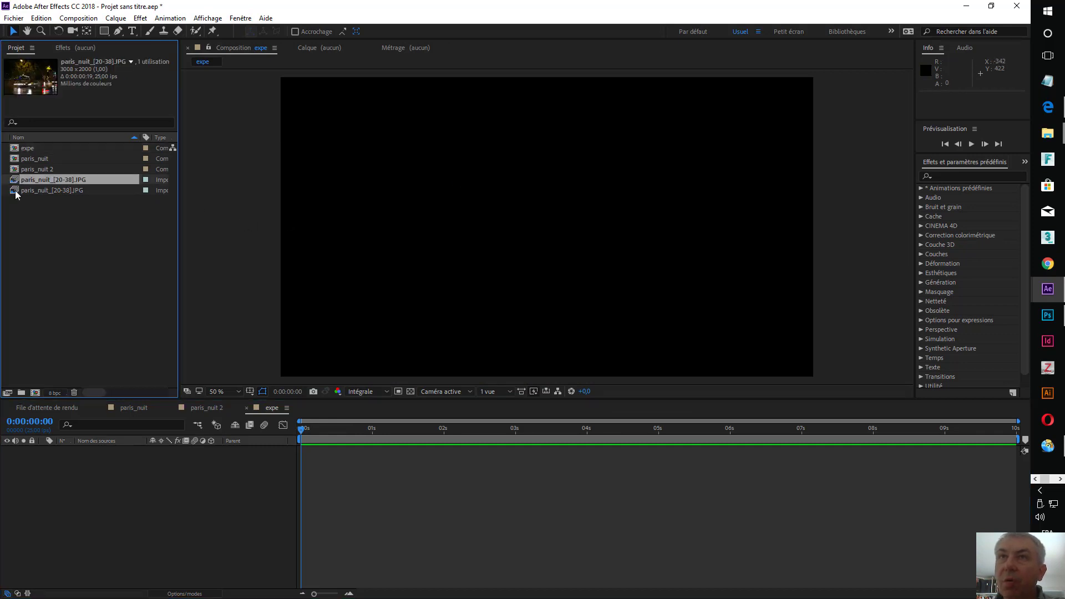
left_click(15, 191)
left_click_drag(16, 190, 61, 470)
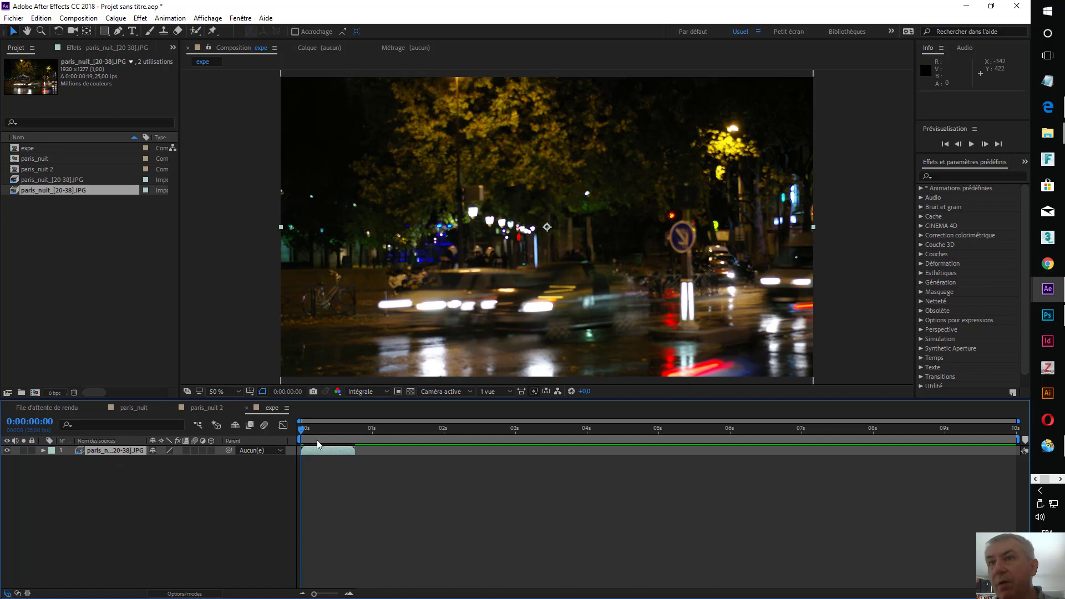
key("space")
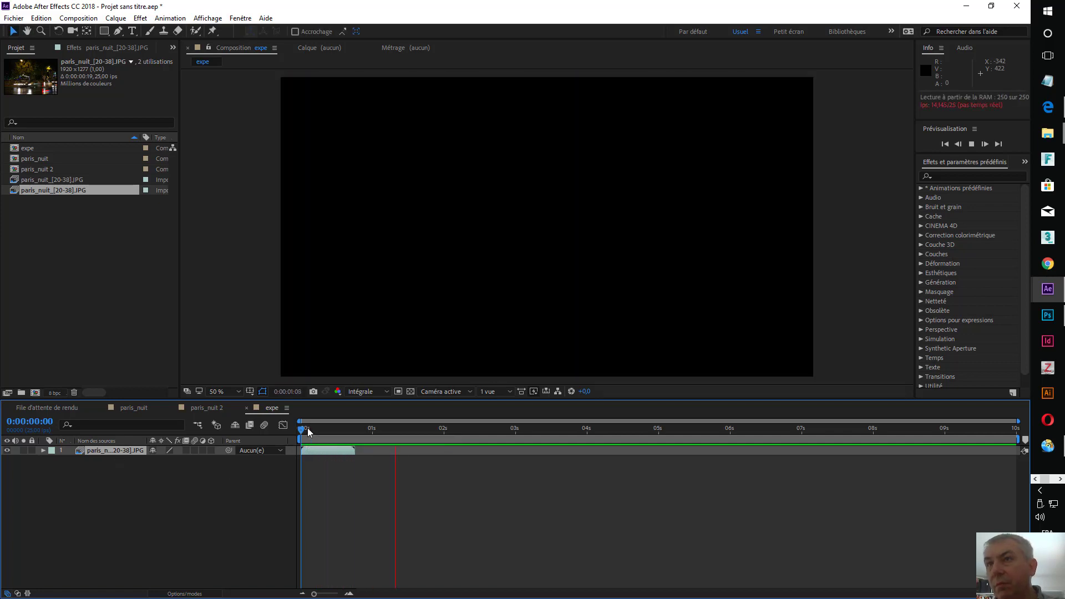
key("space")
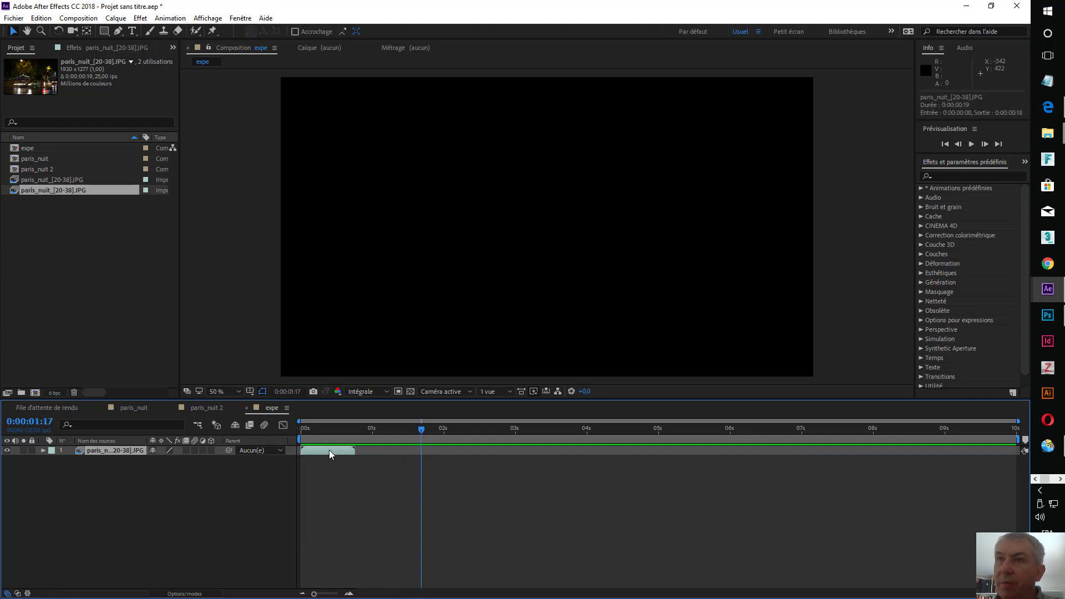
- Time-stretch the paris_nuit layer to a new duration of 0:00:05:00 and preview the composition from its start
right_click(330, 454)
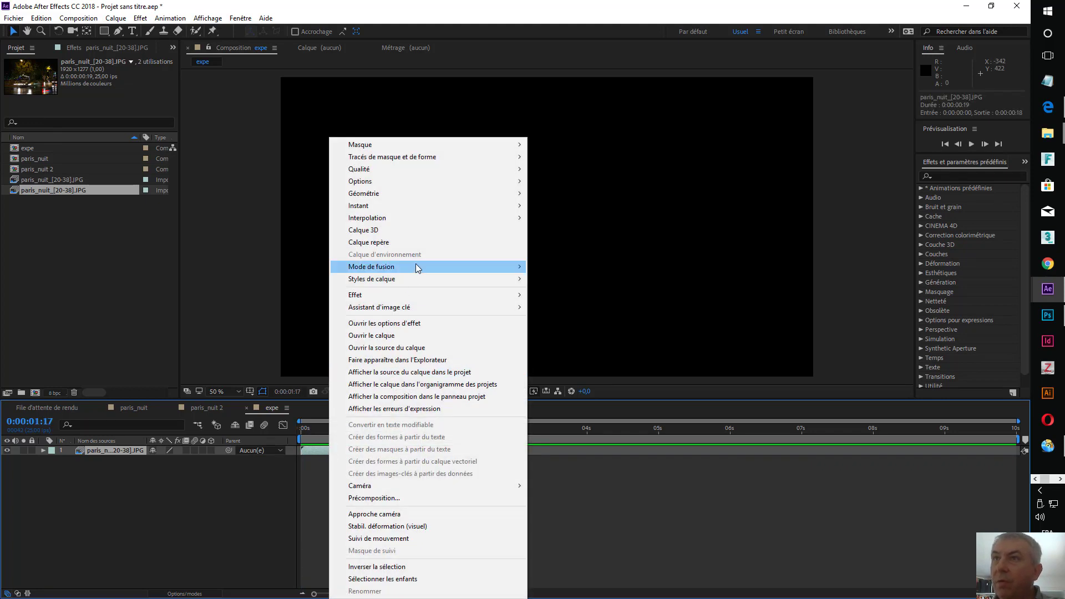
mouse_move(388, 296)
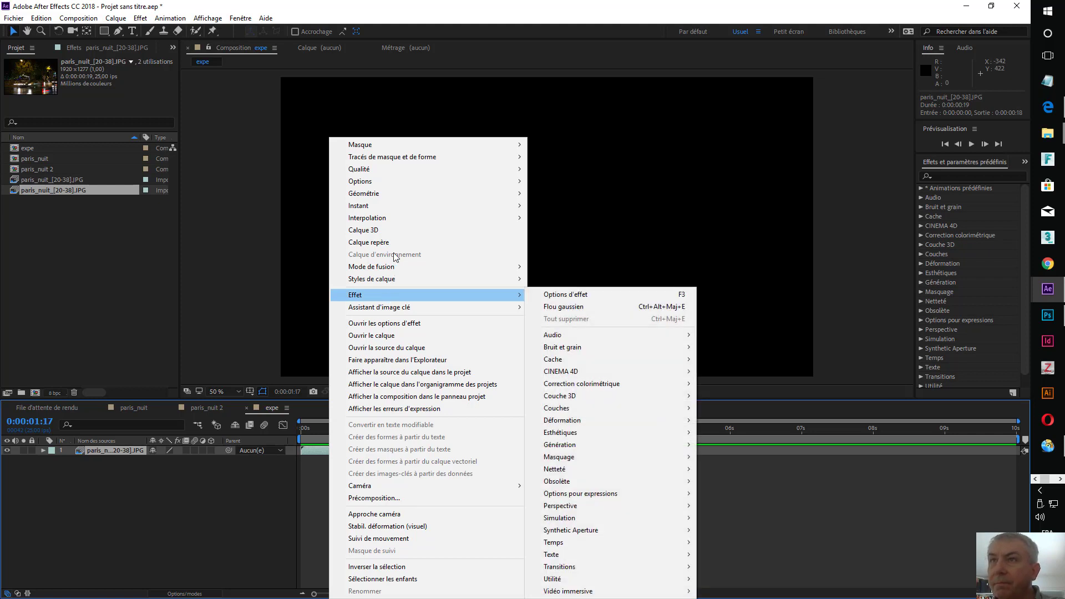
mouse_move(398, 207)
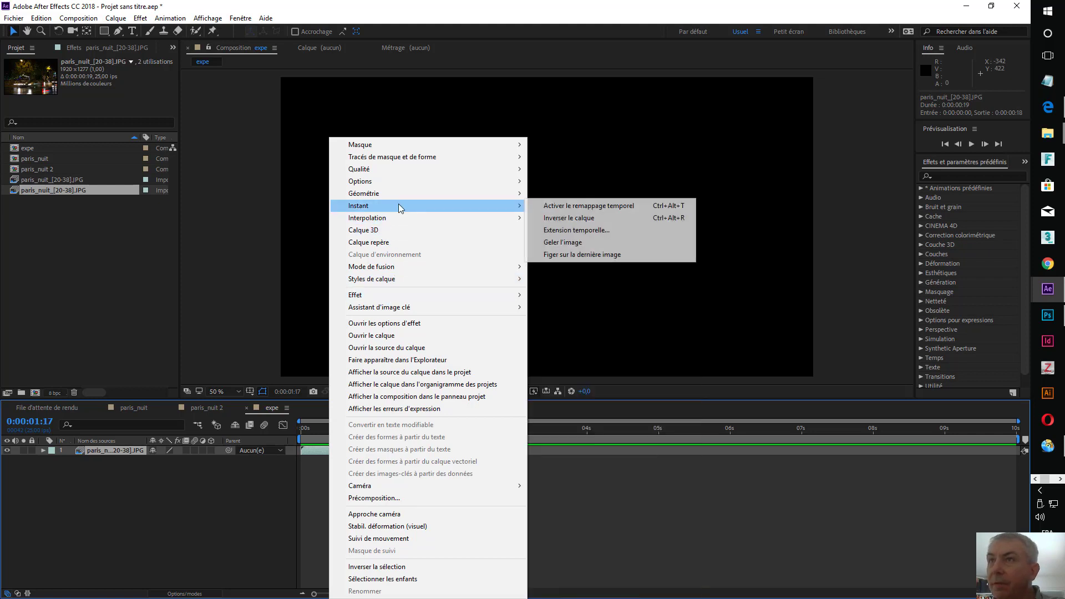
left_click(608, 232)
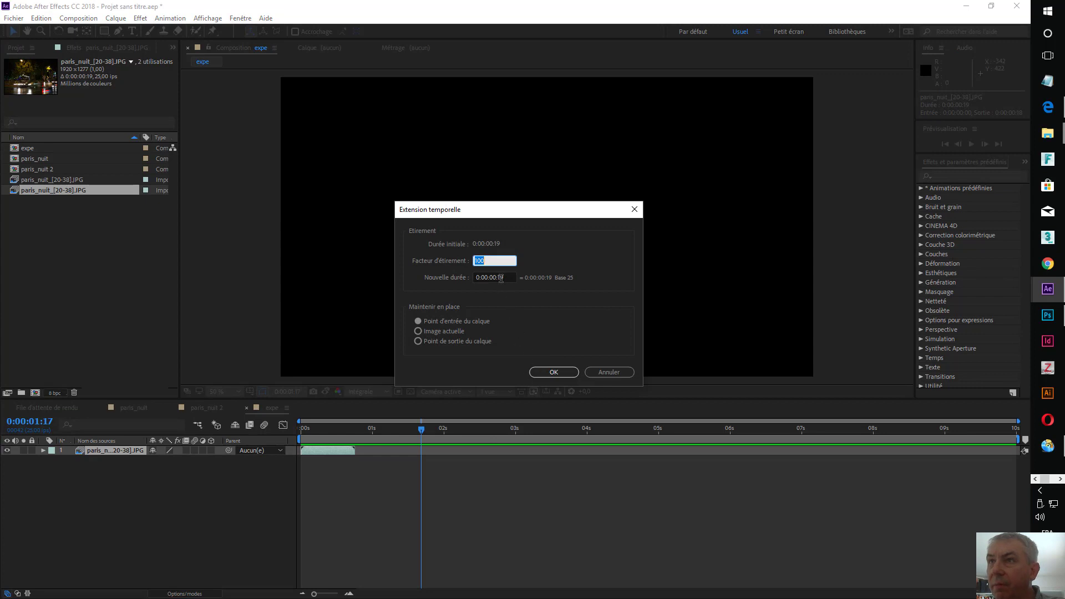
left_click(494, 277)
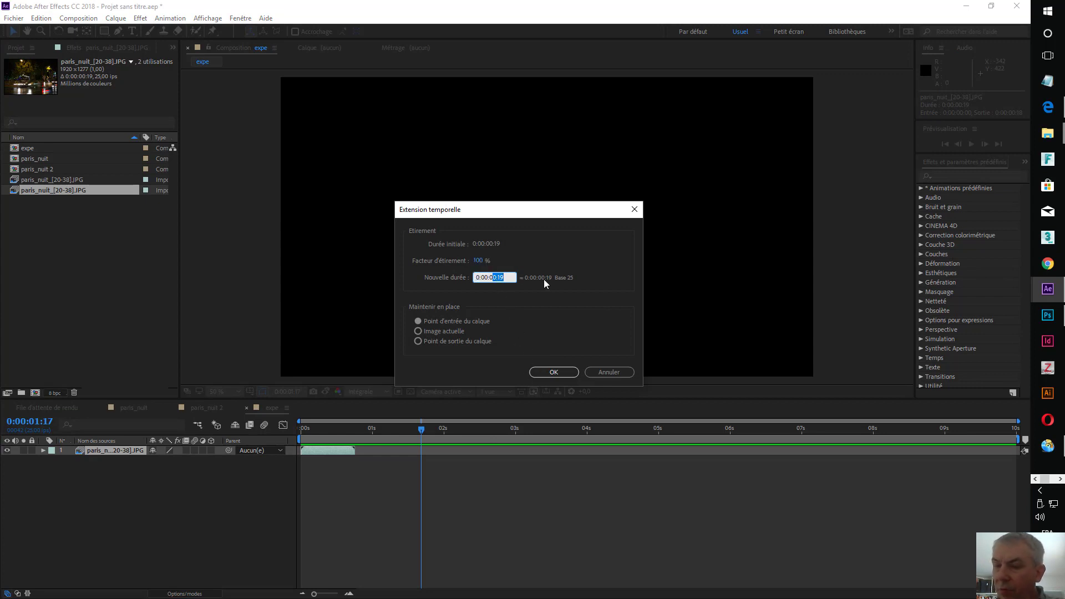
type("5:00")
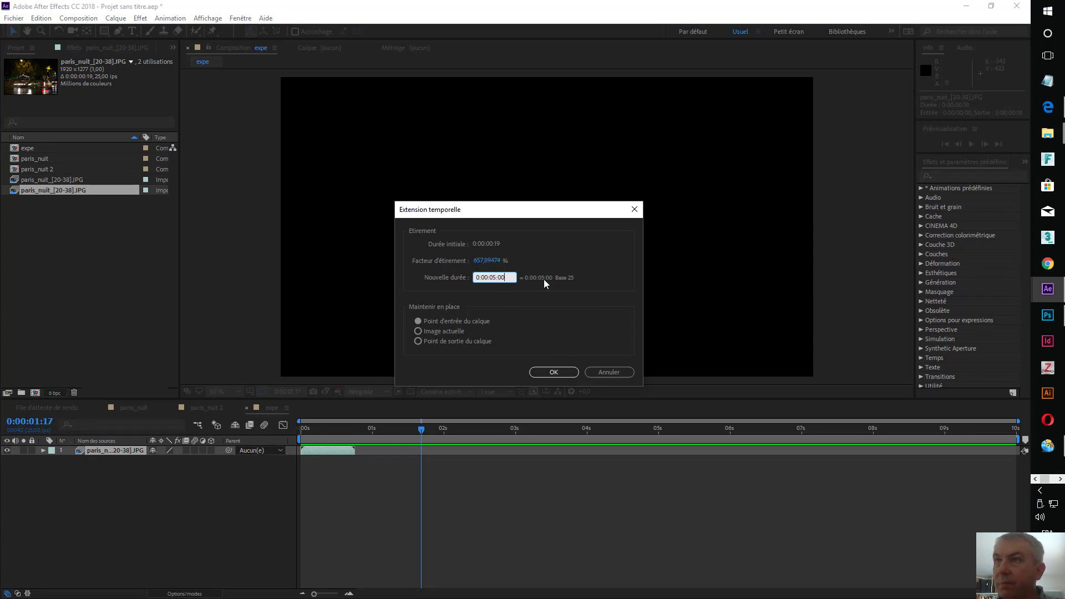
key("Return")
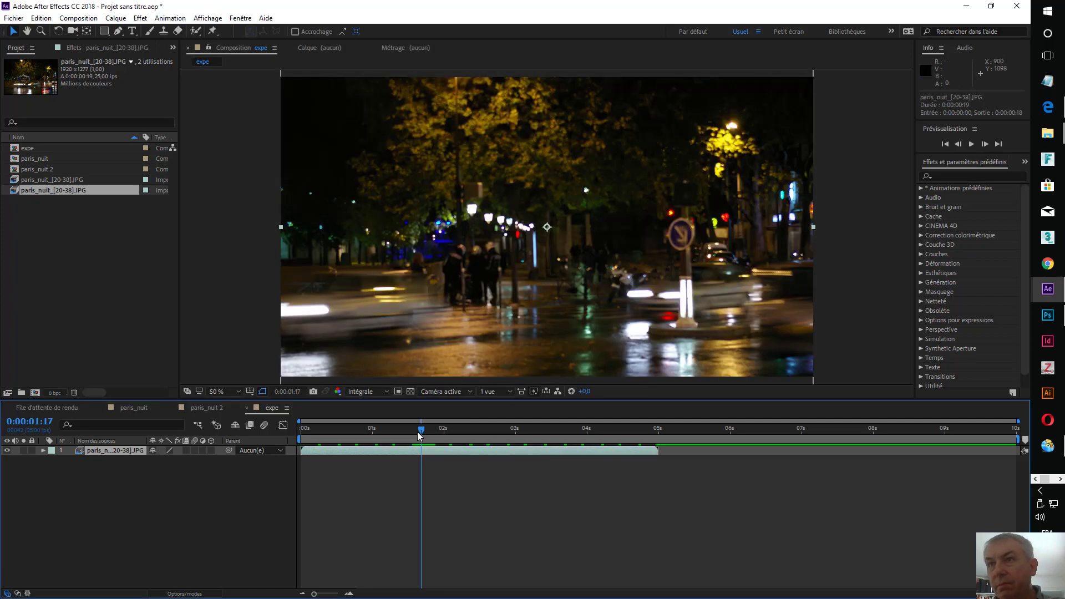
left_click_drag(419, 435, 269, 435)
key("space")
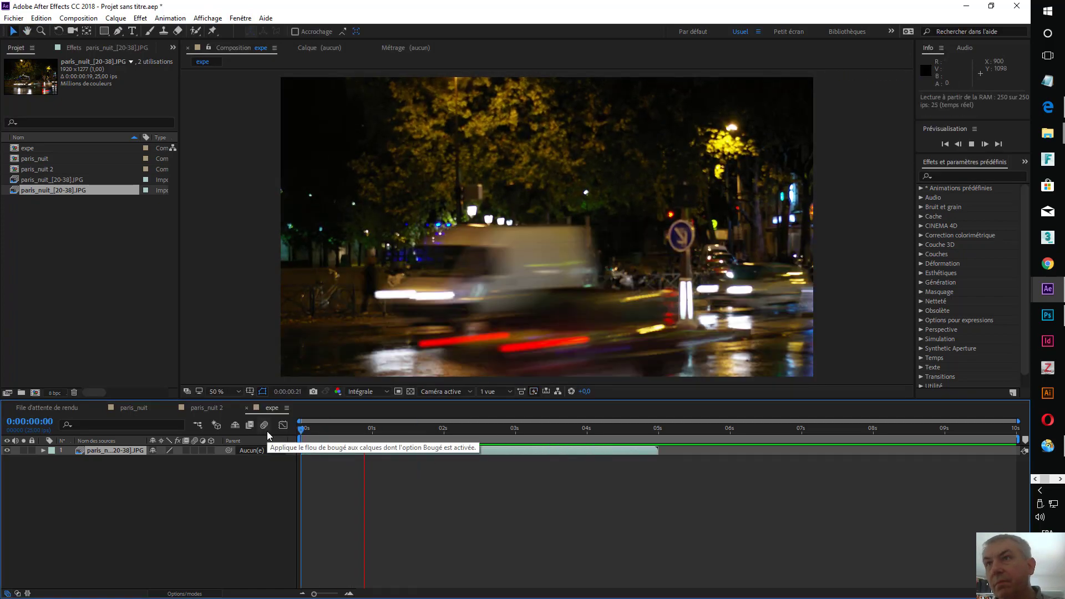